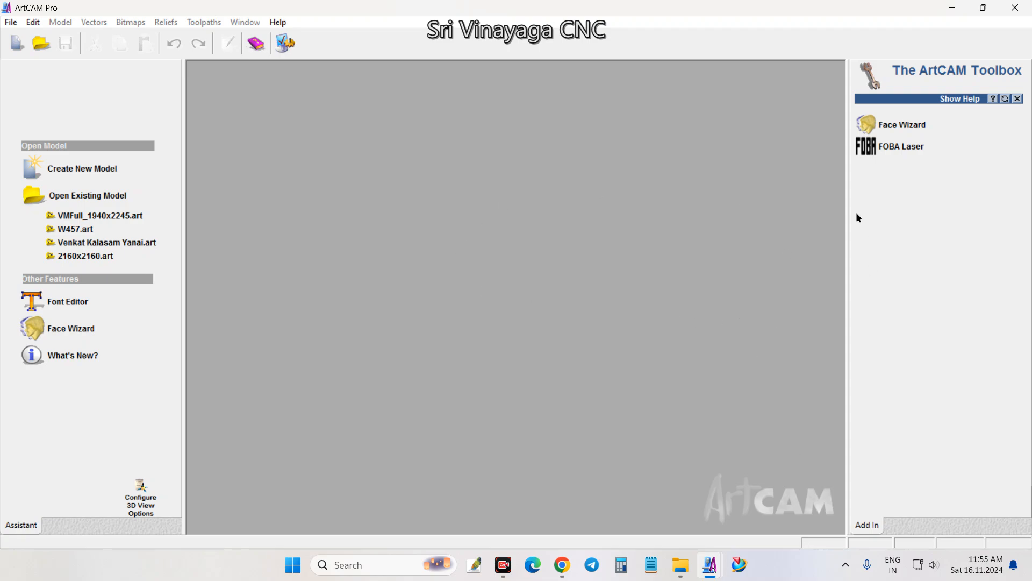
Create a new model with a height of 1000 mm and a width of 360 mm
click(85, 168)
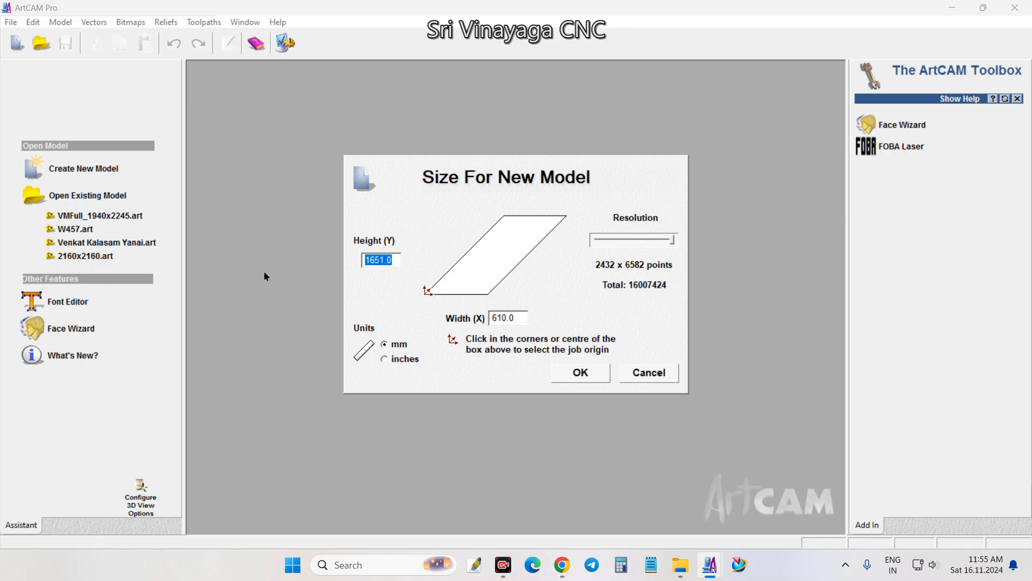
text(1000)
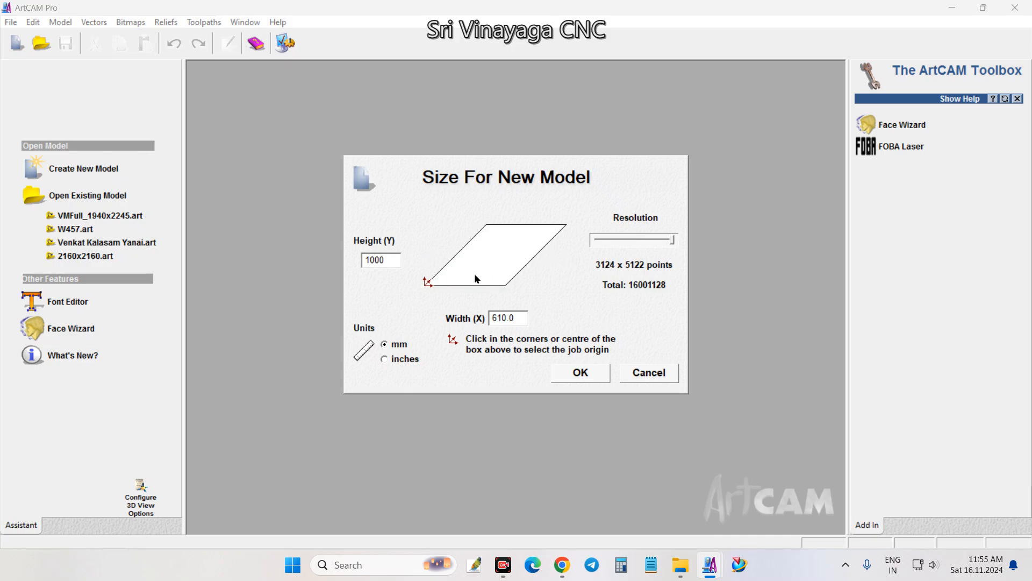
key(Tab)
text(360)
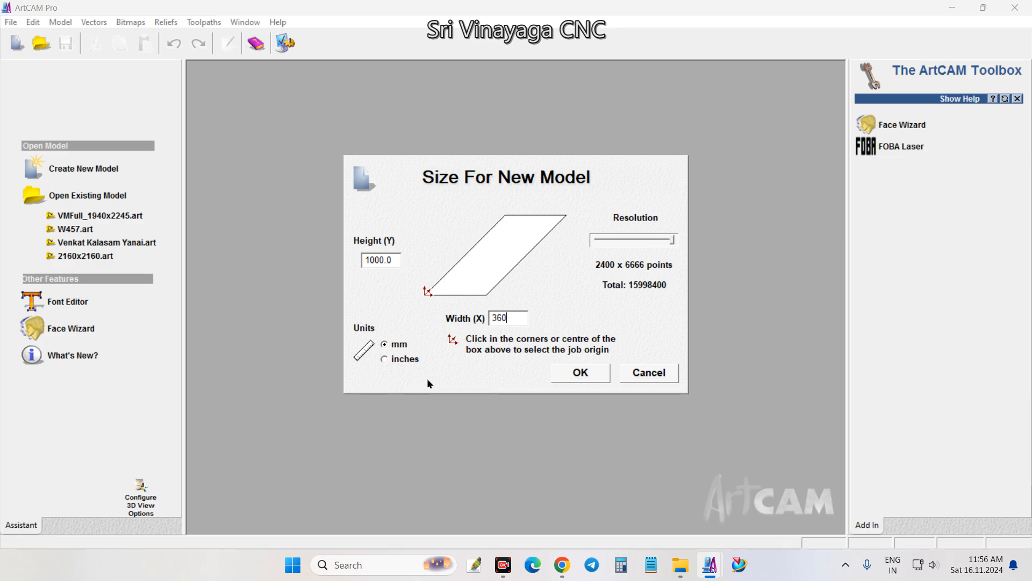
double_click(518, 318)
click(592, 373)
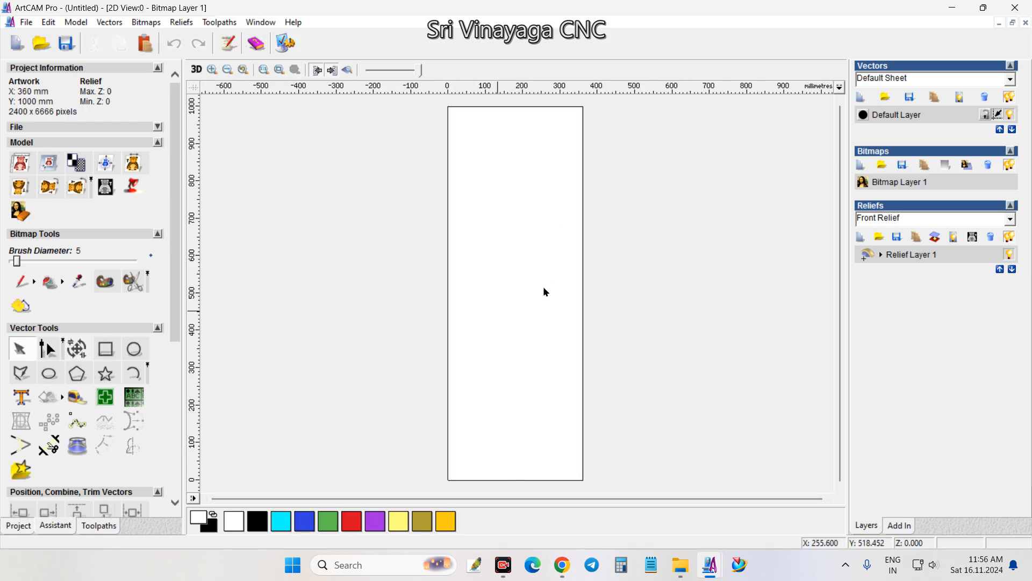
Create another new model with a height of 600 mm and a width of 360 mm
click(24, 42)
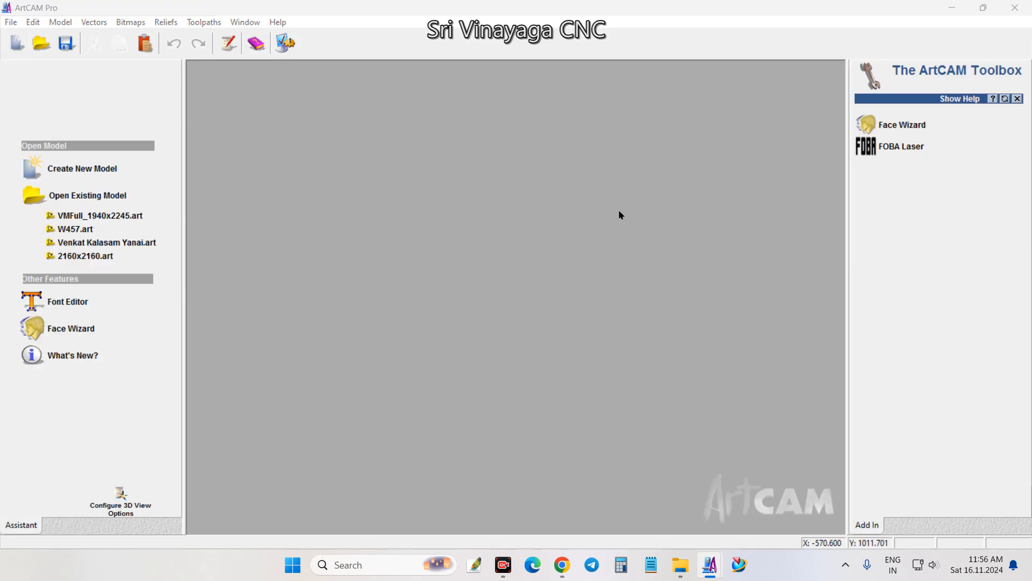
text(600)
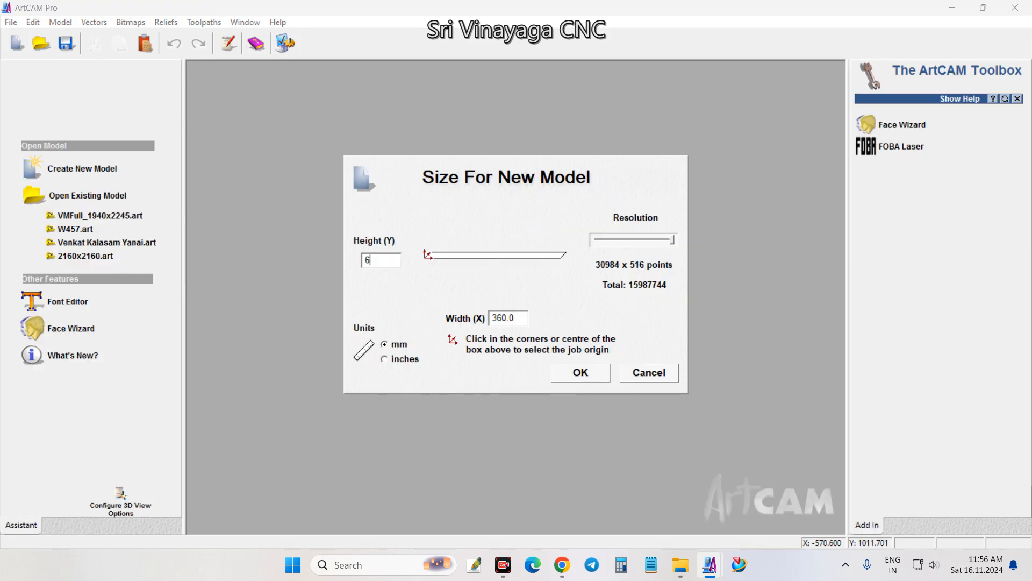
click(589, 373)
click(683, 109)
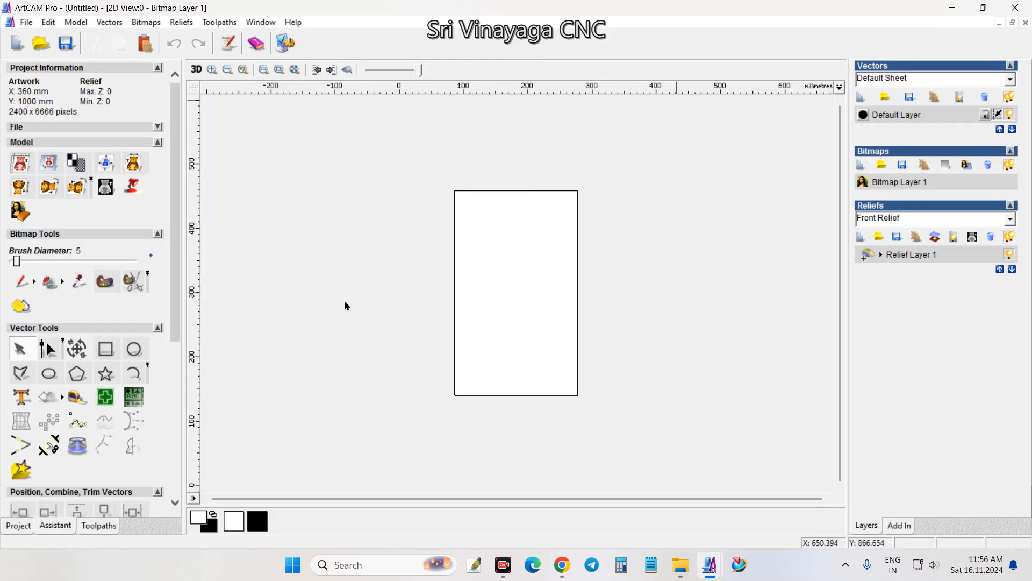
Create a 360 mm wide by 600 mm high rectangle and centre it on the page
click(134, 349)
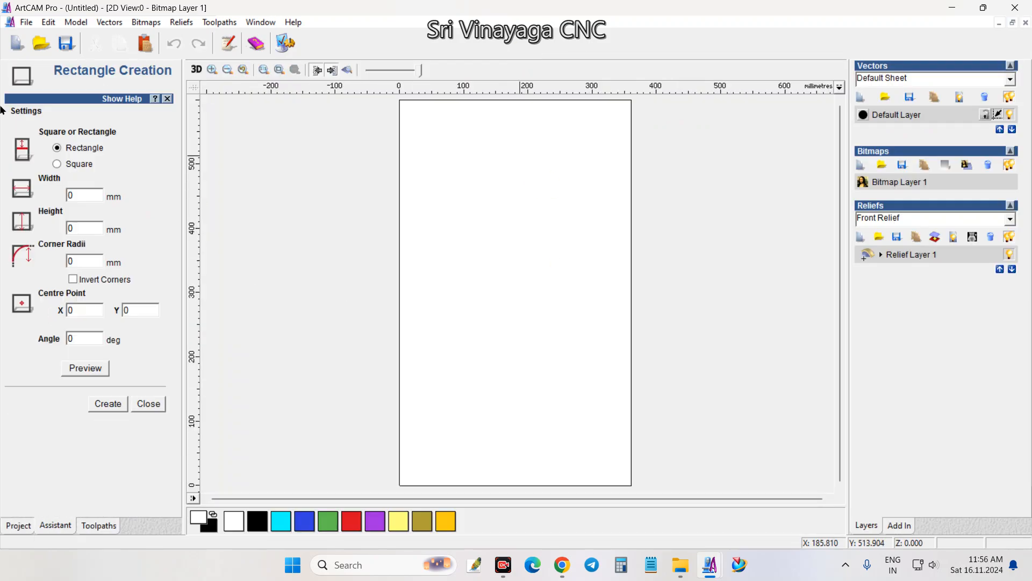
double_click(76, 195)
text(360)
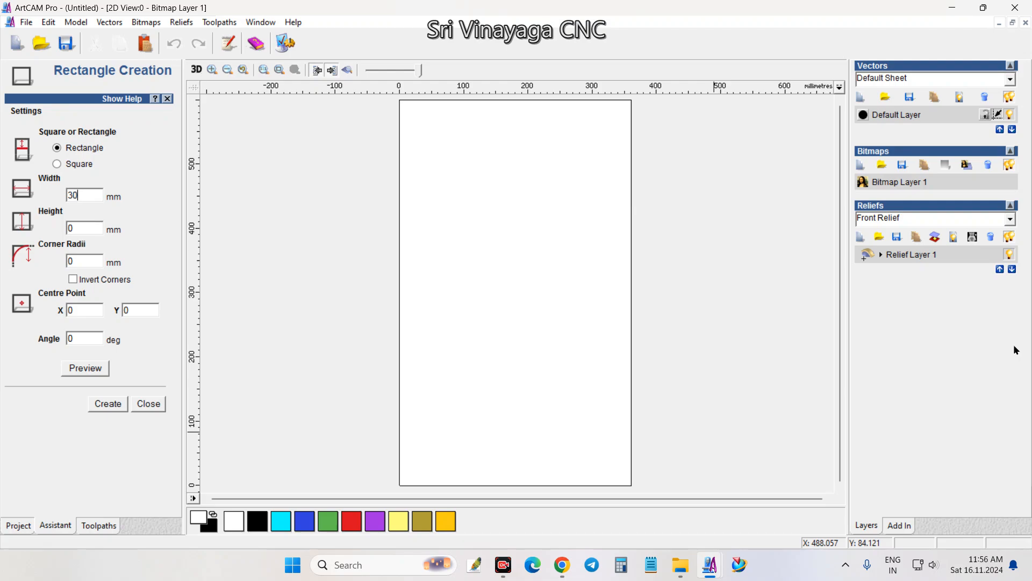
key(Tab)
text(600)
key(Return)
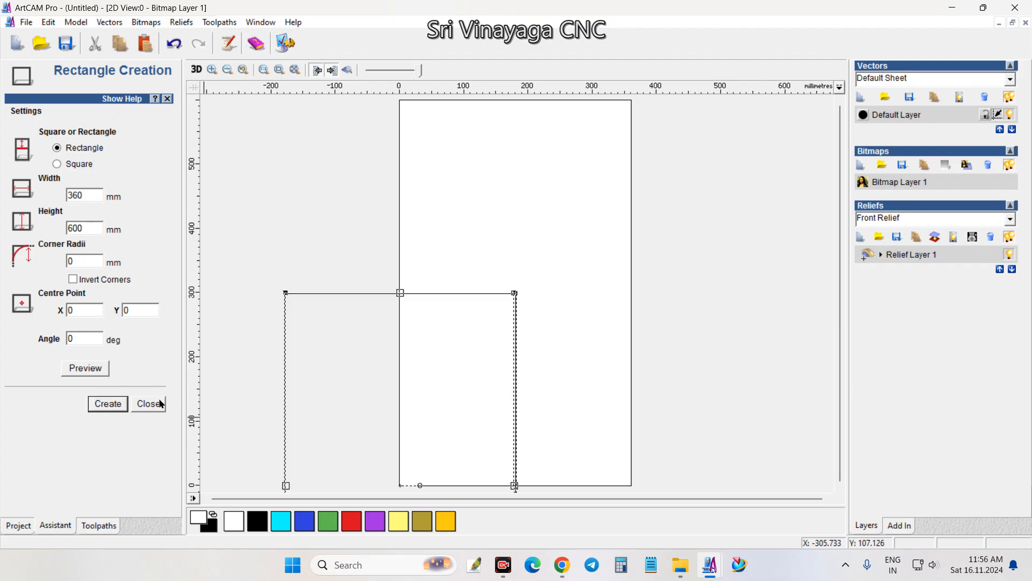
click(146, 404)
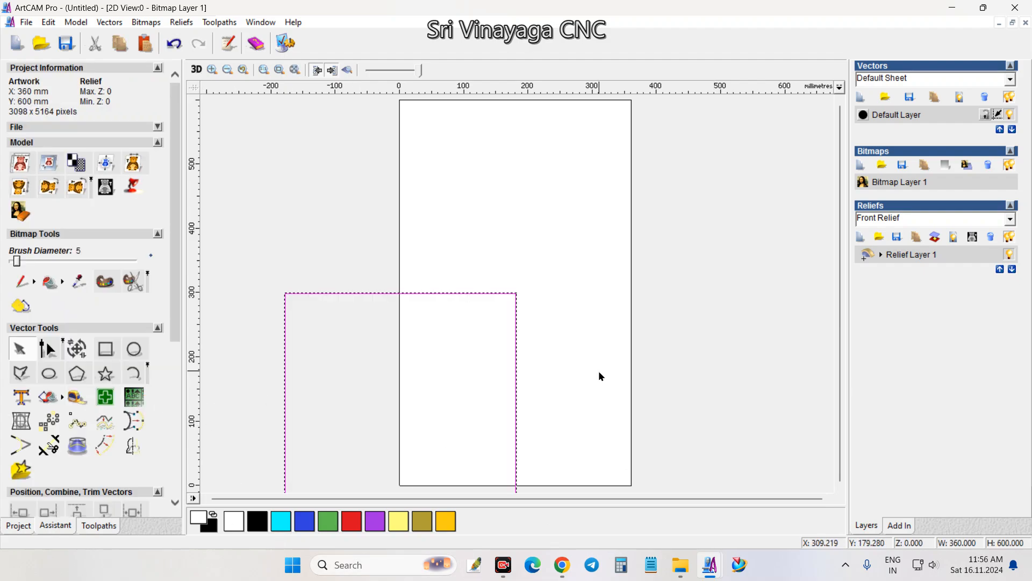
key(F9)
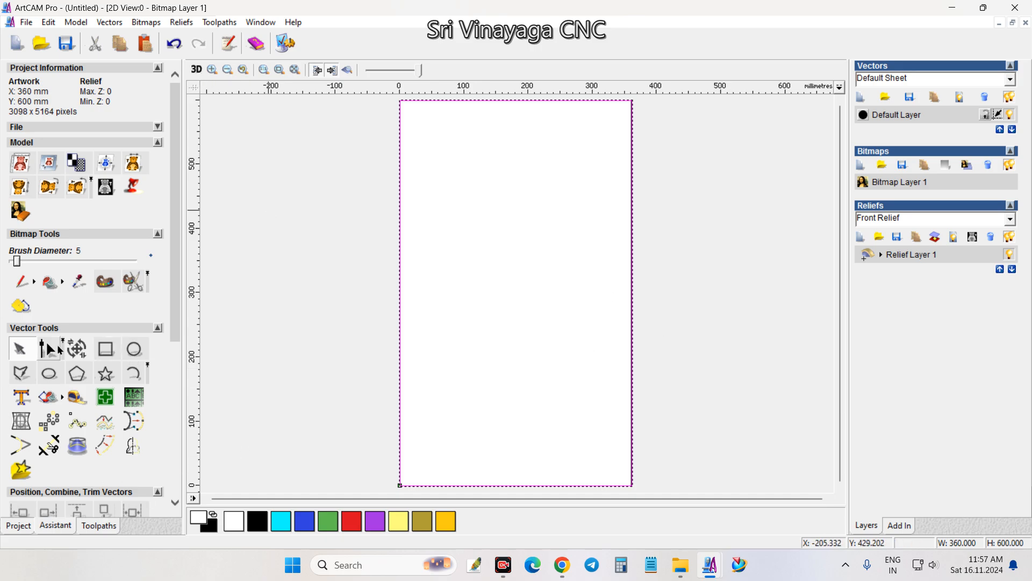
Offset the rectangle inwards by 0.1 mm with chamfered corners, keeping the original vector
click(105, 445)
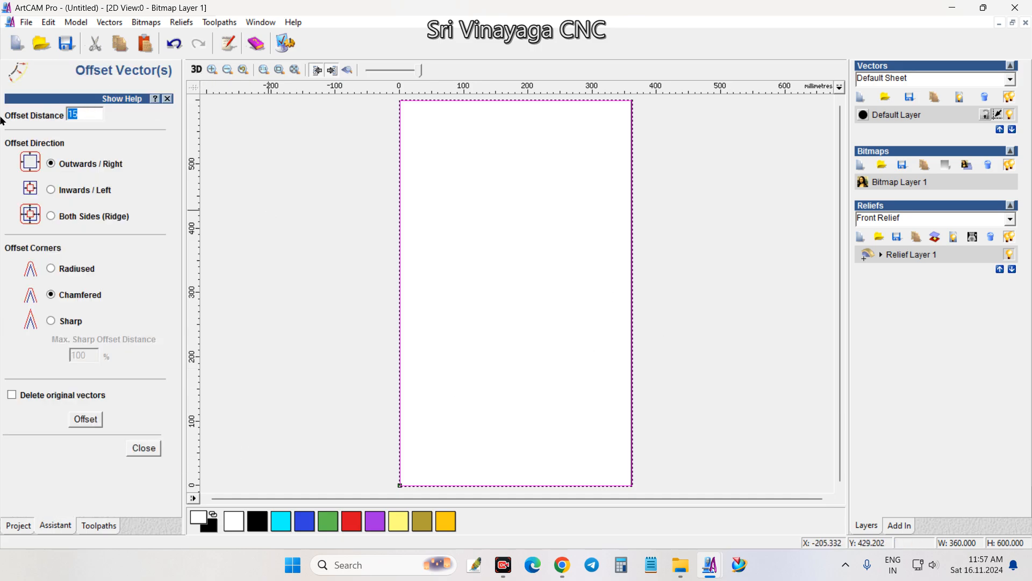
text(0.1)
click(89, 421)
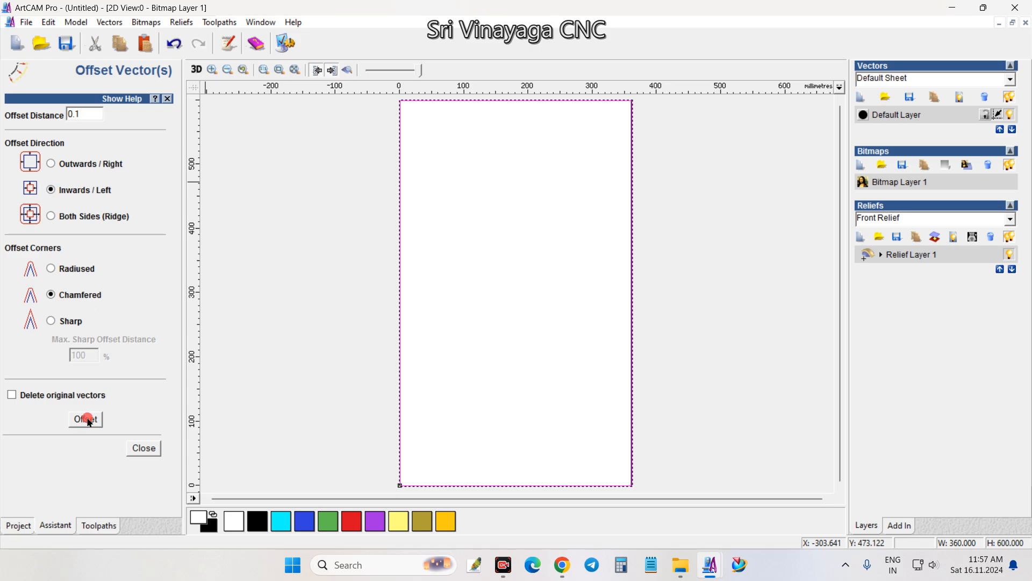
click(141, 448)
Delete the original outer rectangle and check the remaining inset rectangle against the model edge
scroll(399, 233, up, 7)
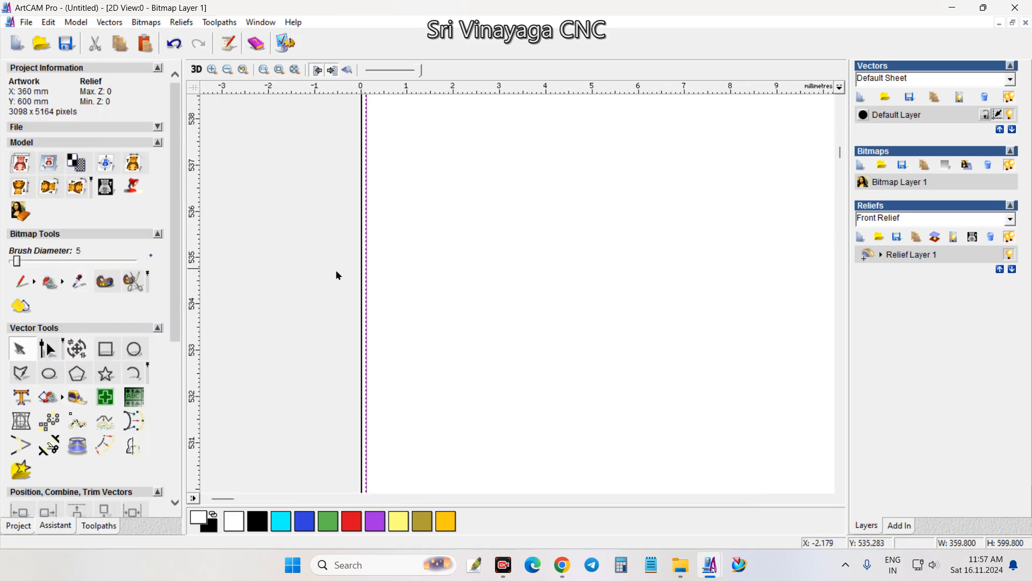
click(522, 285)
key(Delete)
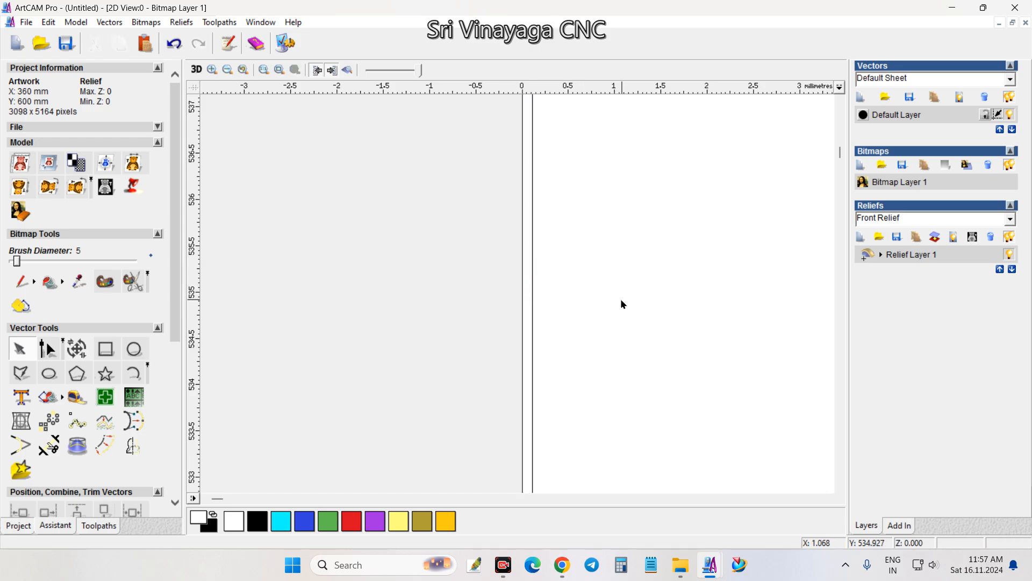
click(532, 309)
scroll(497, 324, up, 2)
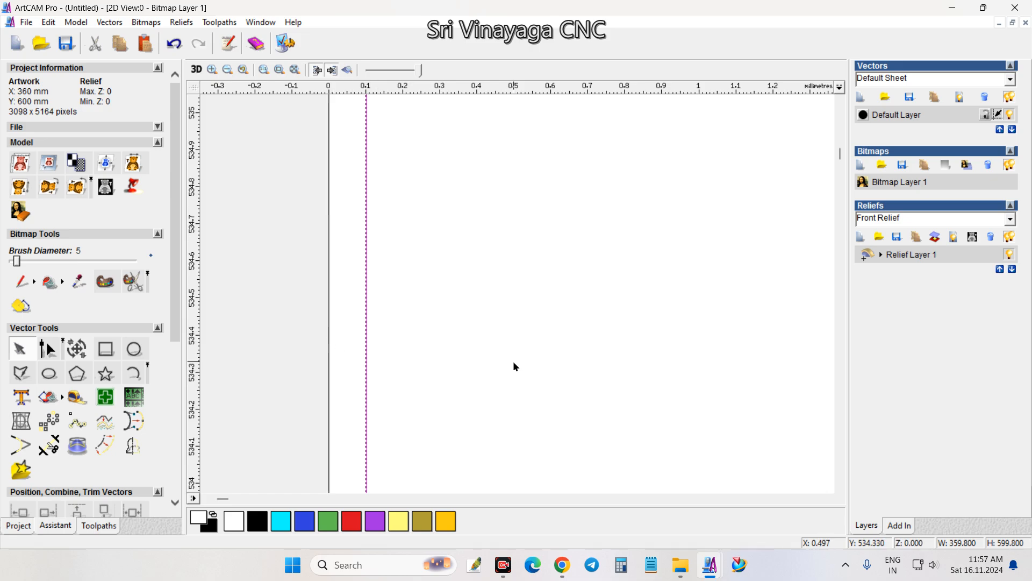
scroll(522, 365, down, 4)
scroll(530, 368, down, 6)
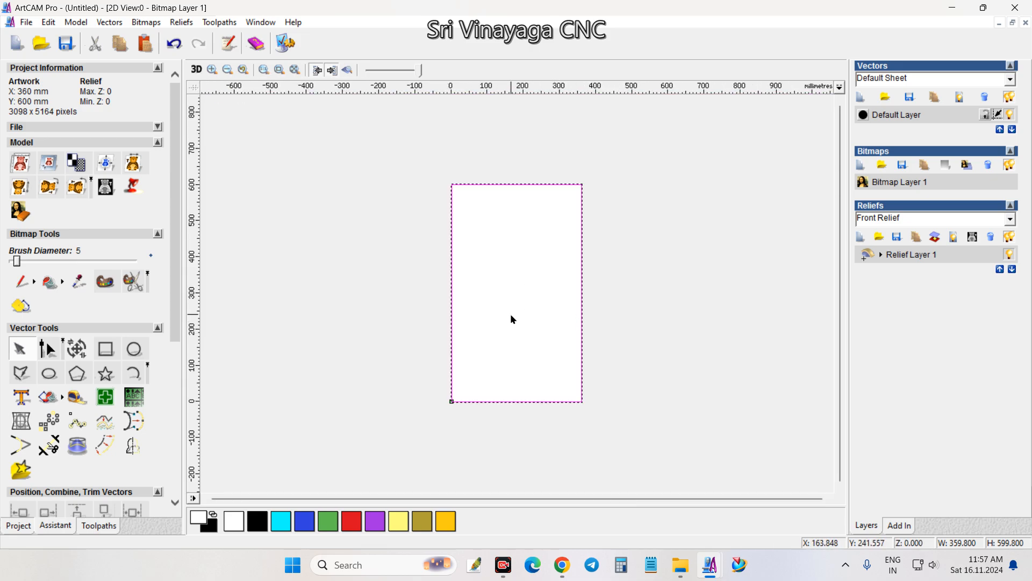
click(482, 302)
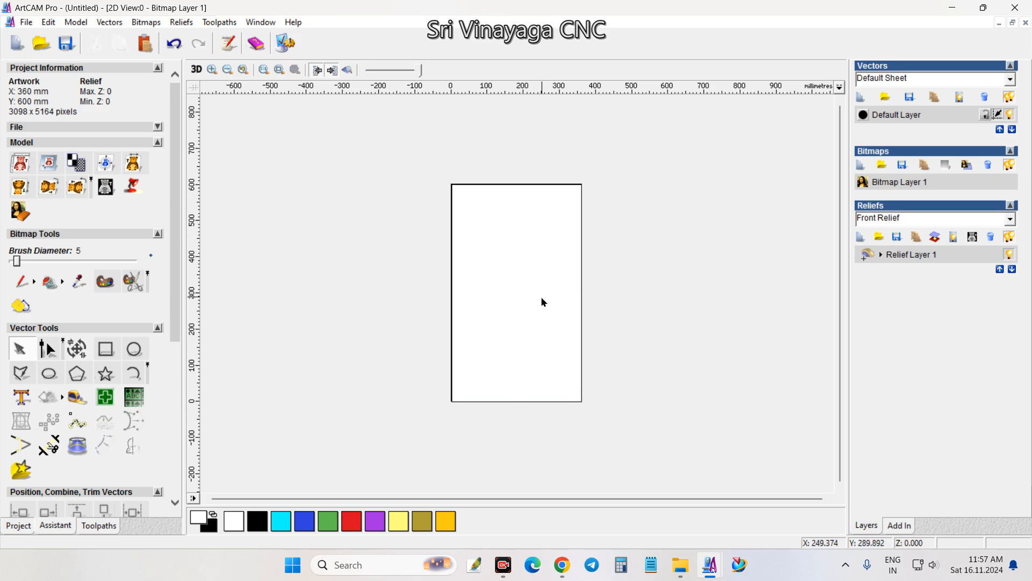
Draw a vertical polyline along the inset rectangle's left edge, from its upper-left corner to its lower-left corner
click(28, 369)
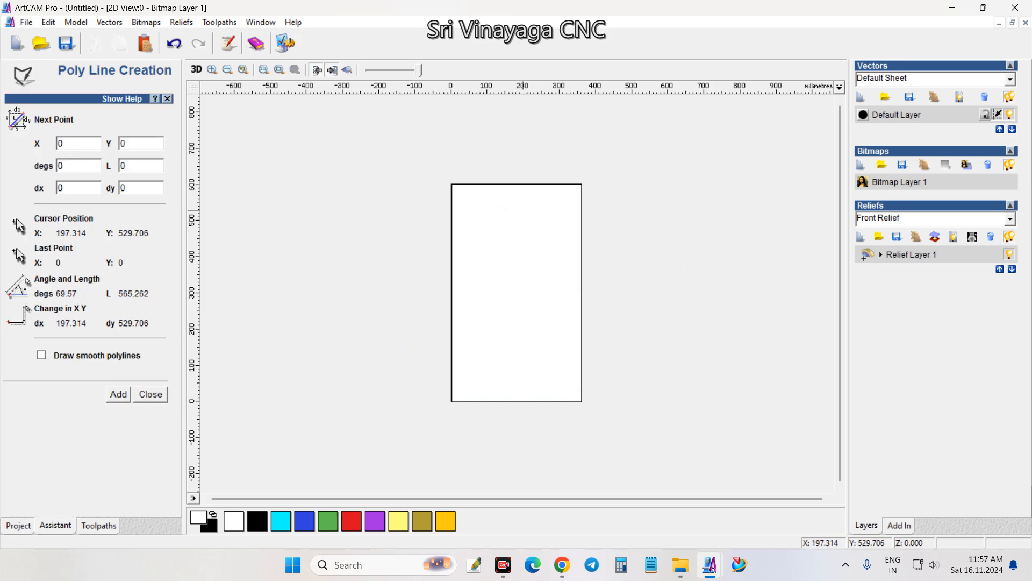
click(452, 184)
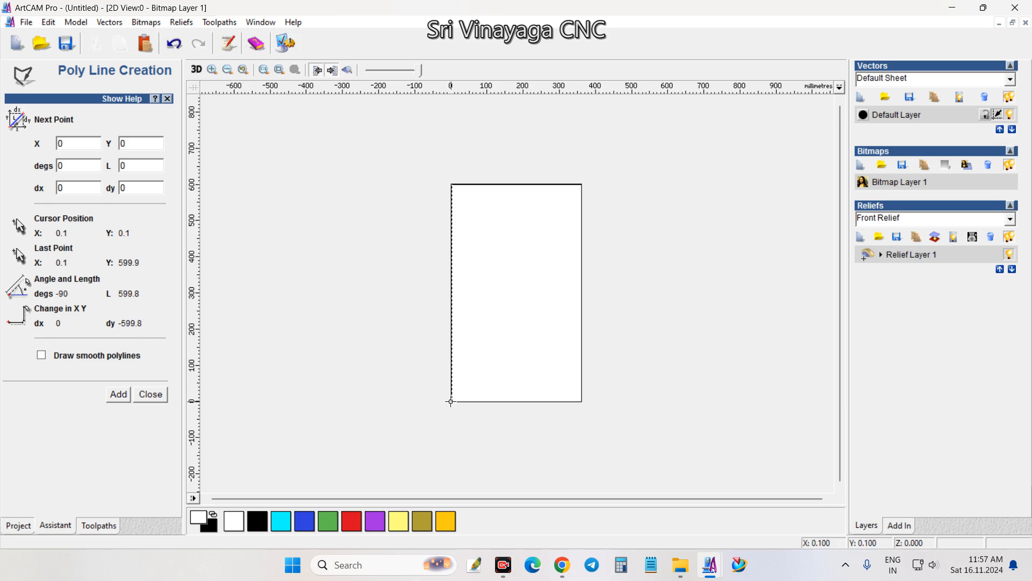
click(450, 401)
key(Escape)
Nudge the vertical line to the right, to about X 56 mm
click(454, 250)
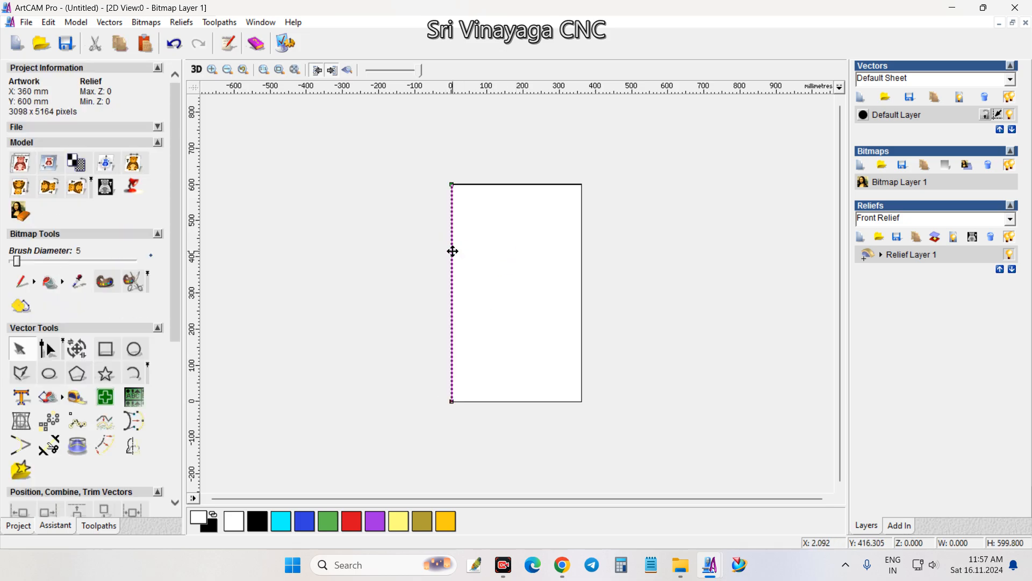
key(Right)
key(Right)
key(Right)
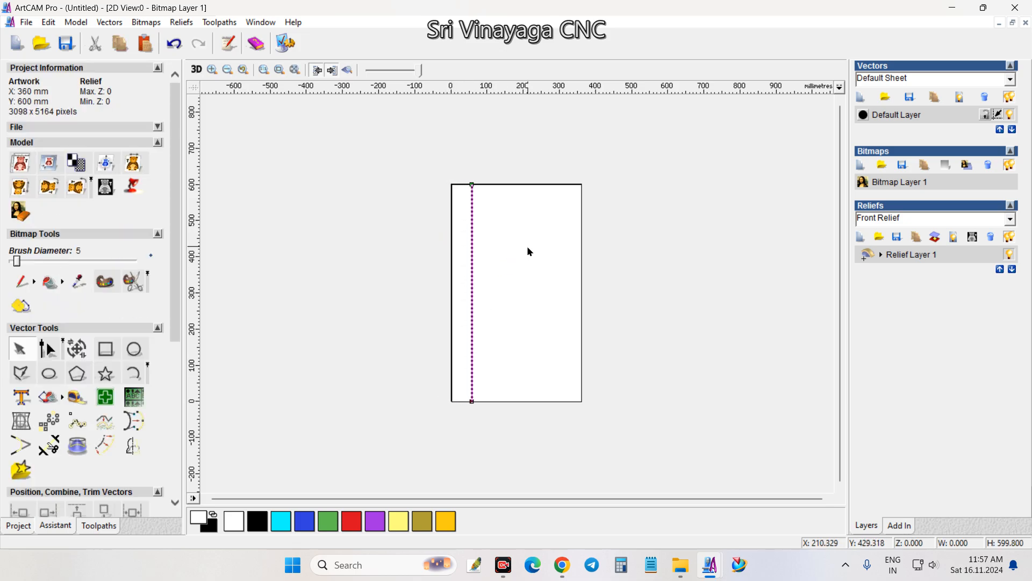
Make the line a Bezier span, insert a node at about Y 504 mm and pull it about 15 mm left
key(n)
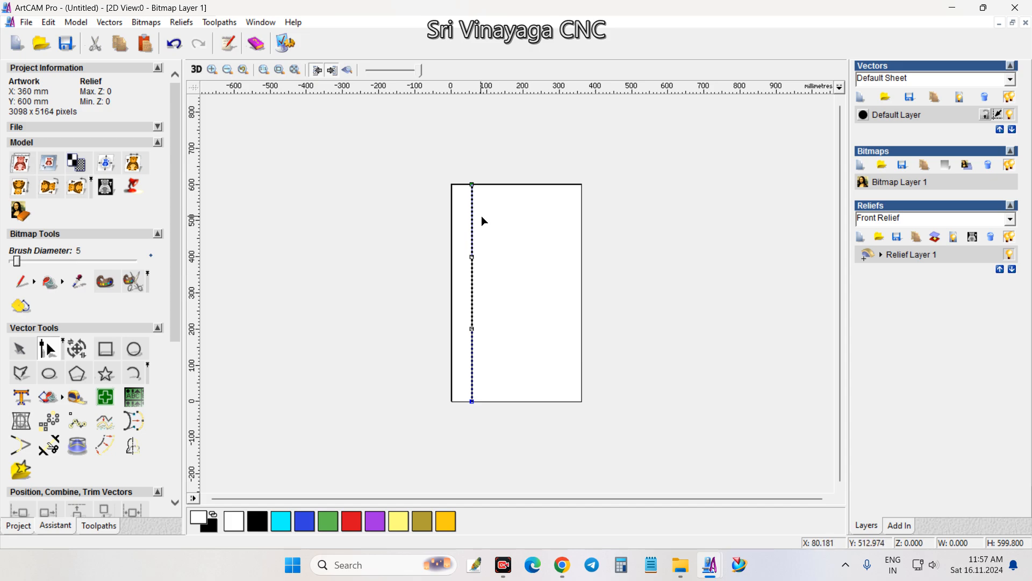
scroll(481, 216, up, 1)
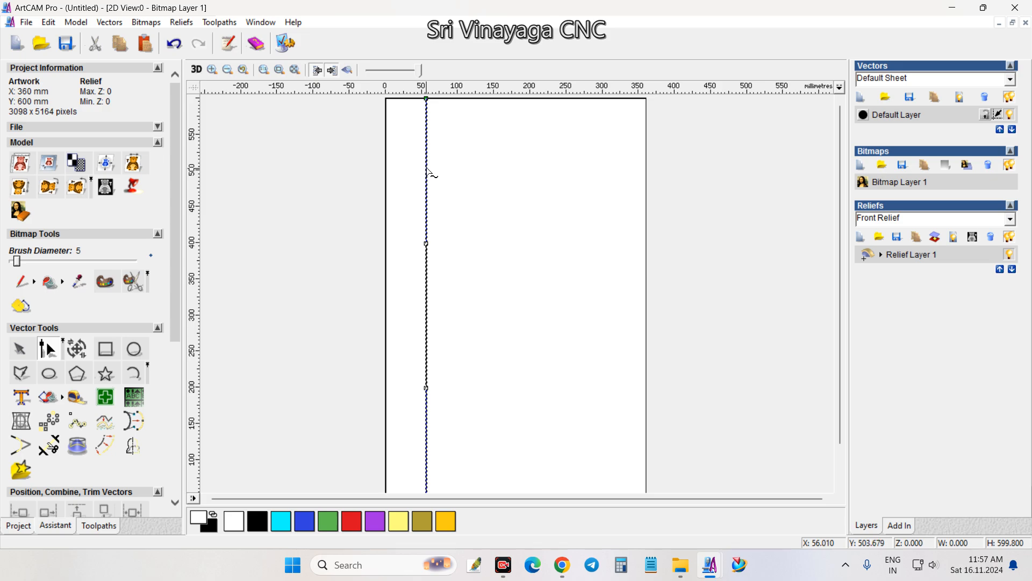
key(i)
mouse_move(413, 156)
mouse_down()
mouse_move(437, 185)
mouse_move(415, 168)
mouse_up()
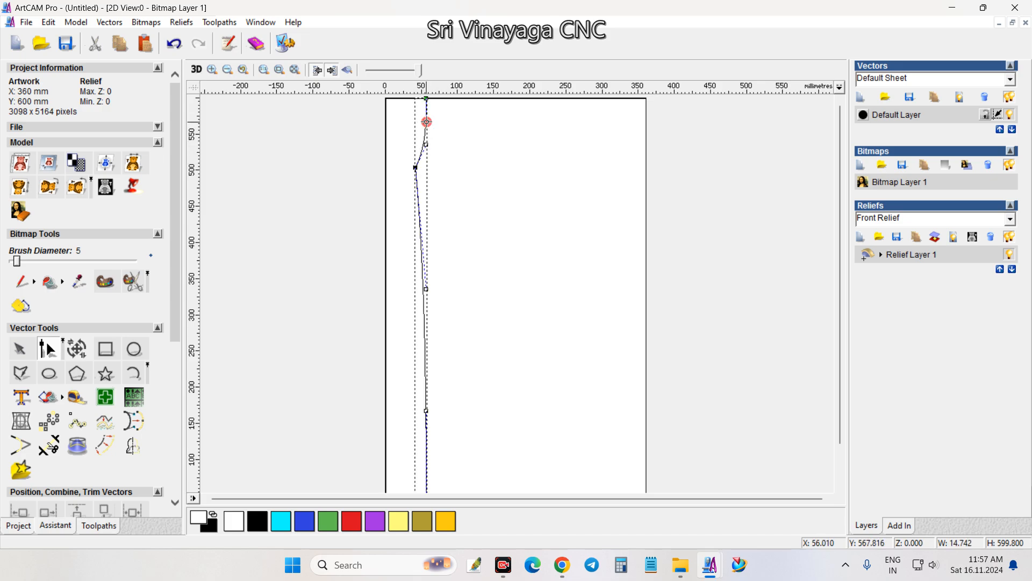
mouse_move(427, 121)
mouse_down()
mouse_move(412, 121)
mouse_move(426, 121)
mouse_up()
Insert a second left-shifted node at about Y 290 mm and make the span between both nodes an arc bulging right
key(i)
mouse_move(409, 315)
mouse_down()
mouse_move(432, 338)
mouse_move(414, 323)
mouse_up()
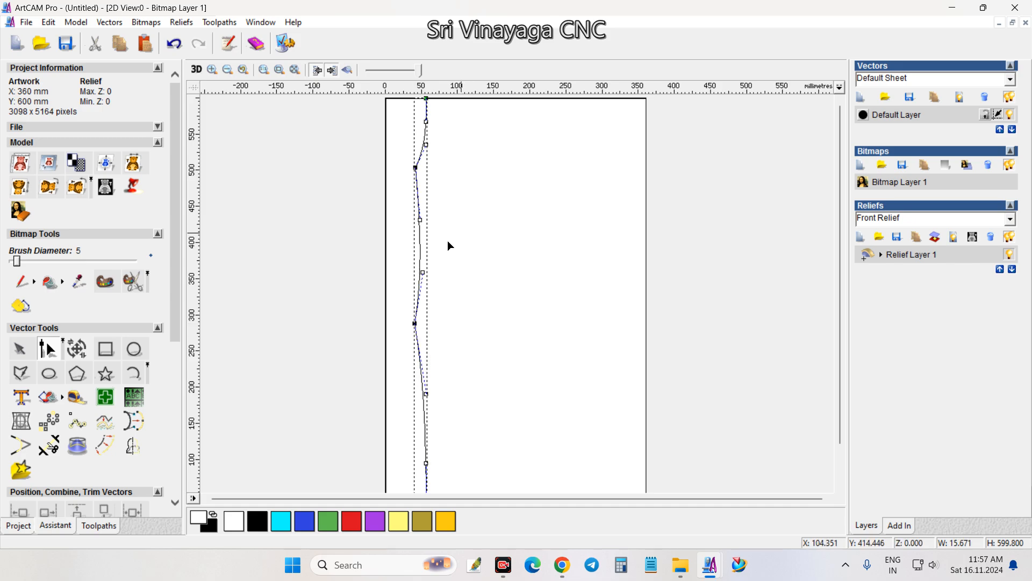
key(a)
drag(420, 244, 430, 244)
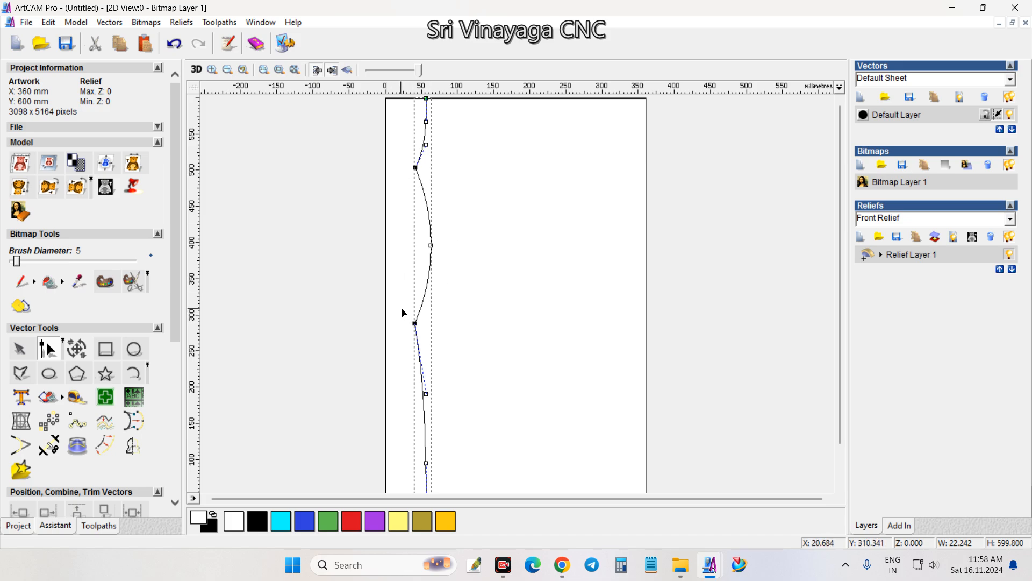
Align the two nodes at the ends of the arc span in X
drag(423, 337, 425, 337)
shift+drag(402, 157, 425, 176)
right_click(493, 236)
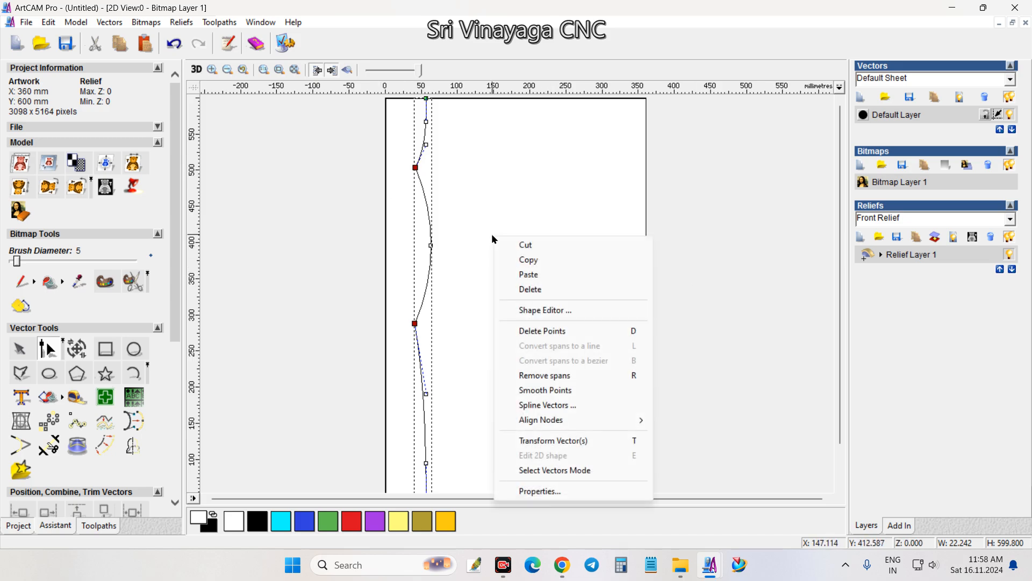
mouse_move(579, 420)
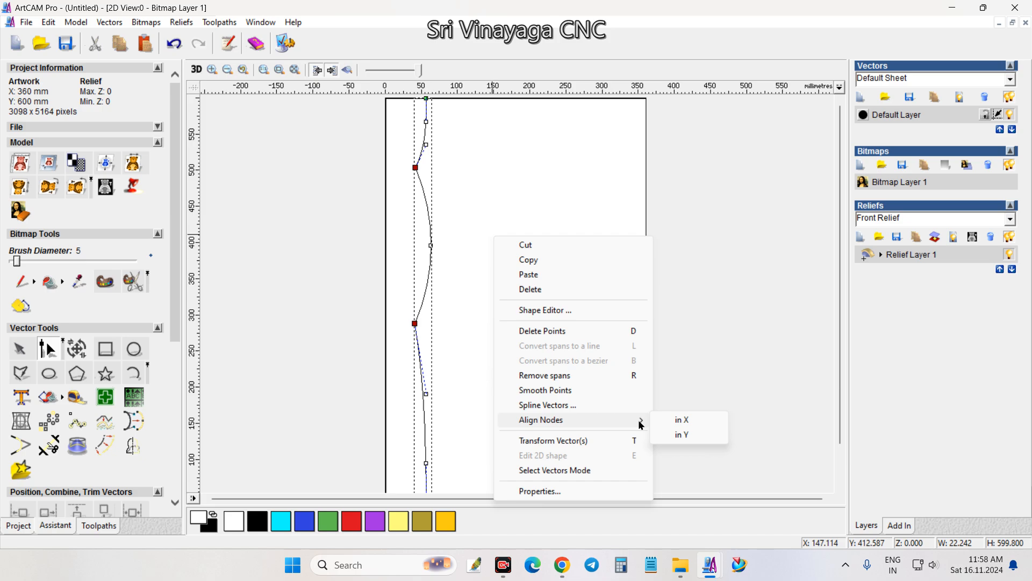
click(682, 420)
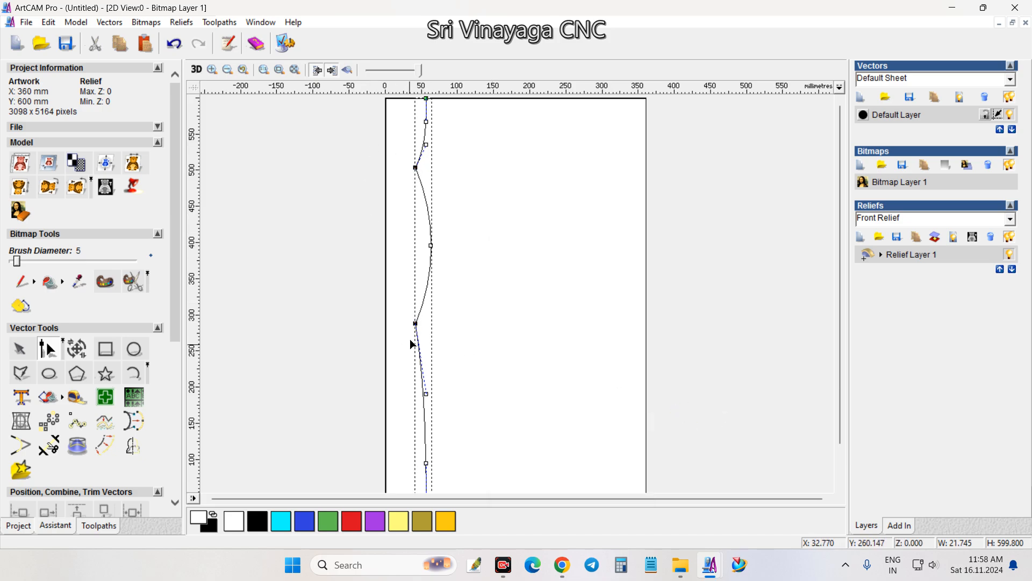
Insert a node at about Y 74 mm on the lower curve and convert the span below it to a straight line
scroll(483, 317, down, 2)
scroll(470, 364, up, 2)
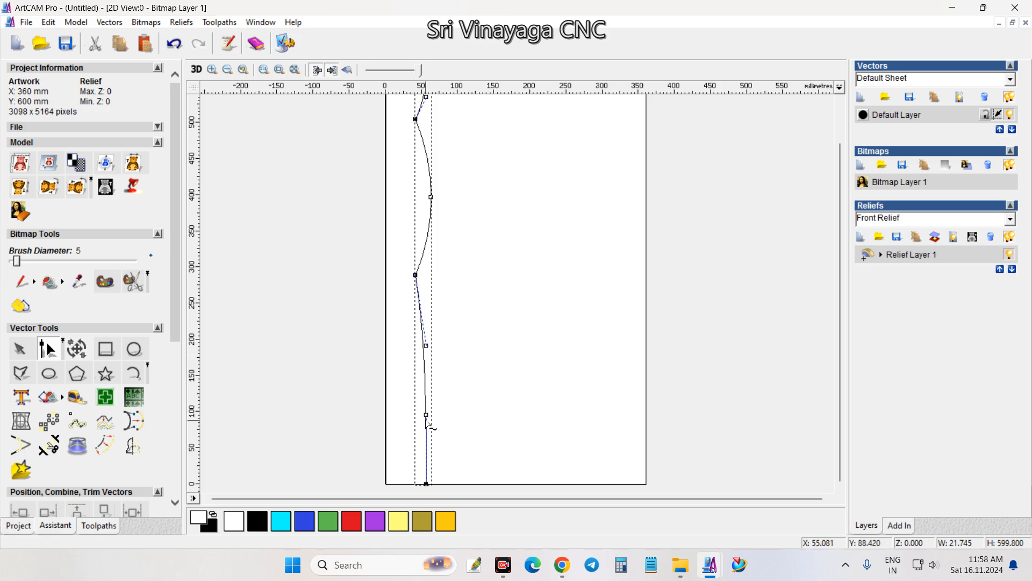
key(i)
scroll(439, 437, up, 2)
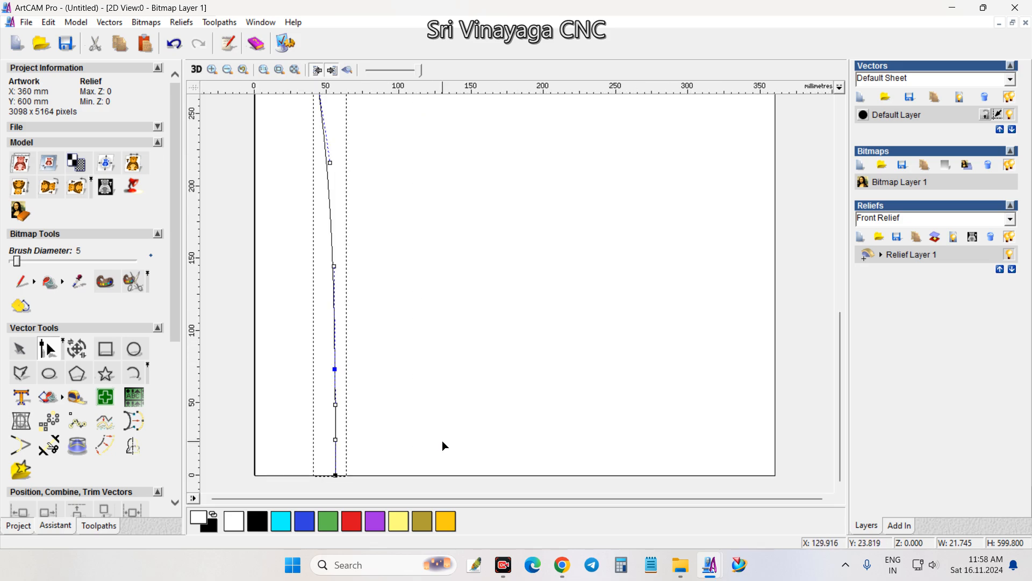
key(l)
Align the two end nodes of the bottom straight span in X so that it runs vertically
drag(320, 356, 352, 394)
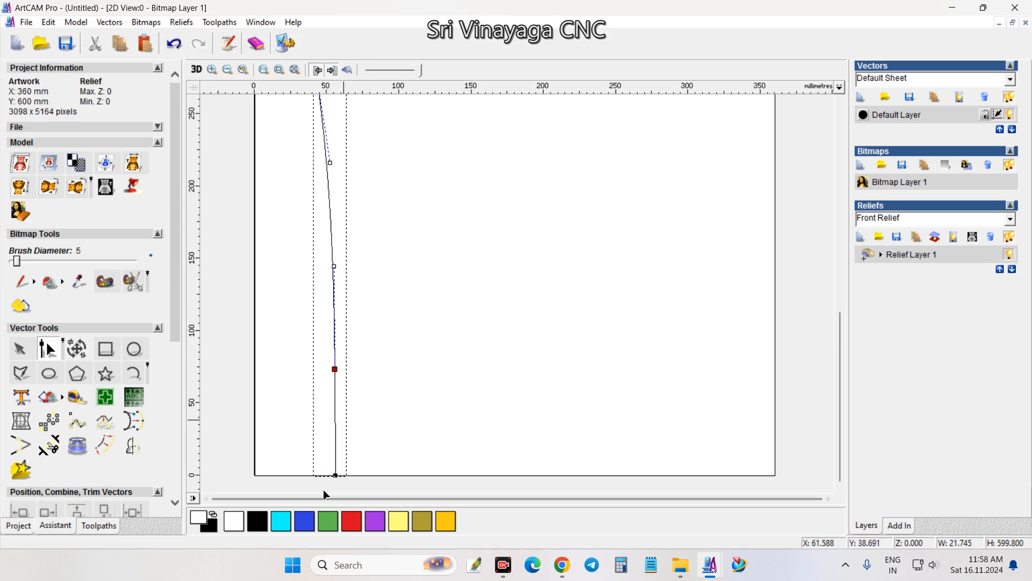
shift+drag(320, 455, 365, 487)
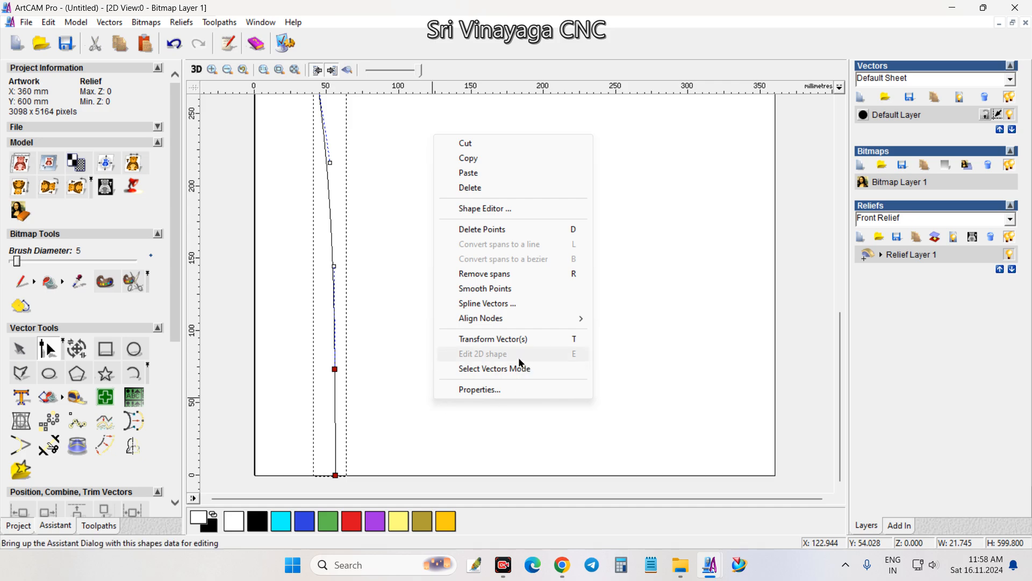
mouse_move(519, 317)
click(656, 318)
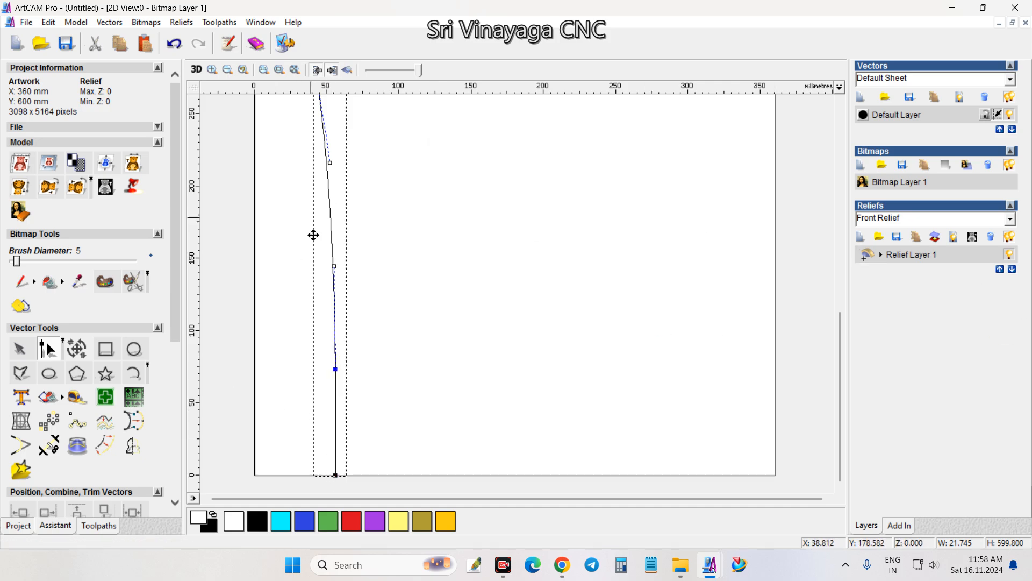
Pull the lower curve's Bezier handle to about X 37, Y 82 mm and leave node editing
drag(334, 267, 307, 357)
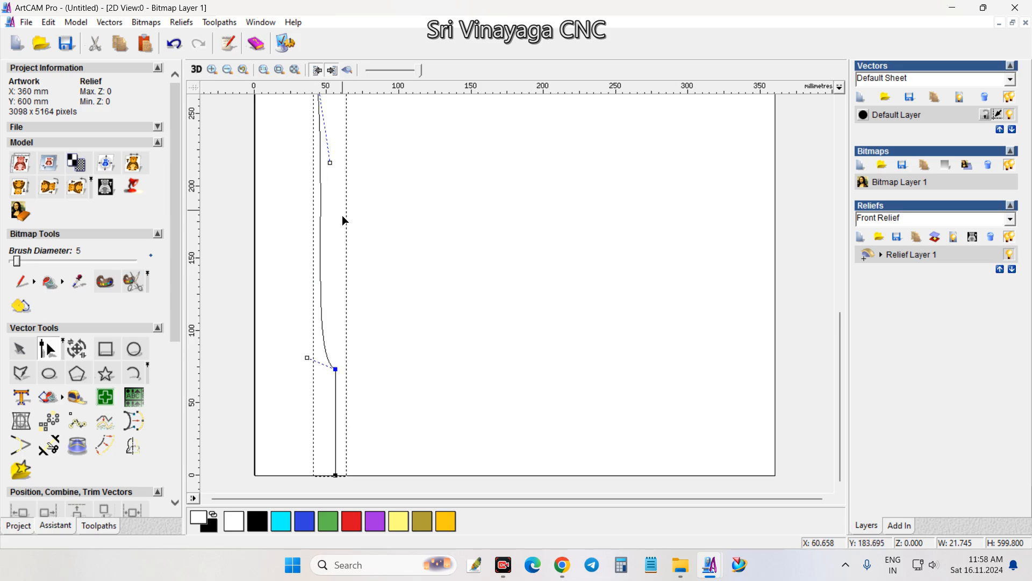
scroll(342, 215, down, 1)
drag(424, 330, 443, 306)
key(Escape)
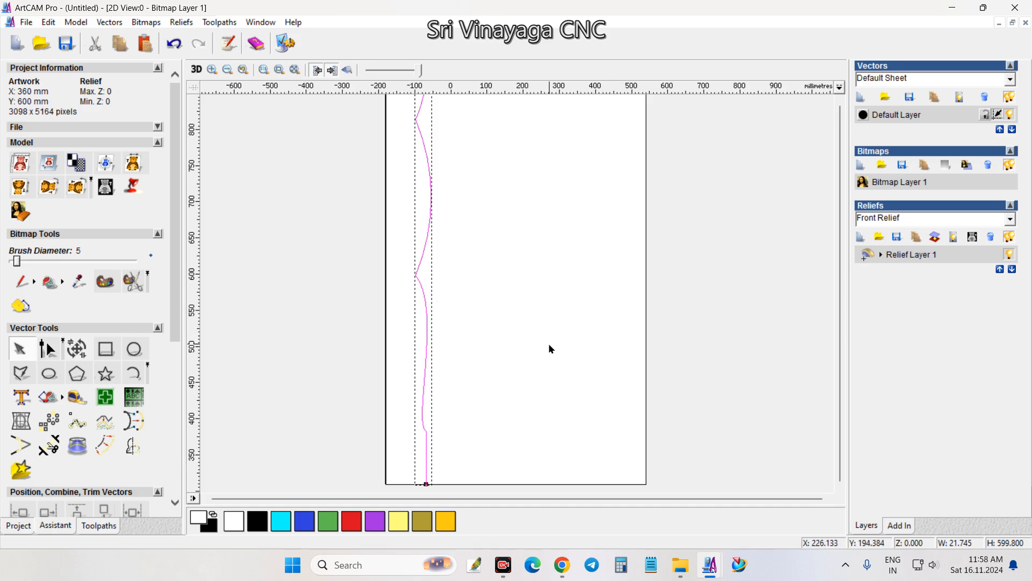
Move the whole curved line about 180 mm right and slightly up within the model area
scroll(549, 343, down, 1)
click(505, 285)
click(473, 297)
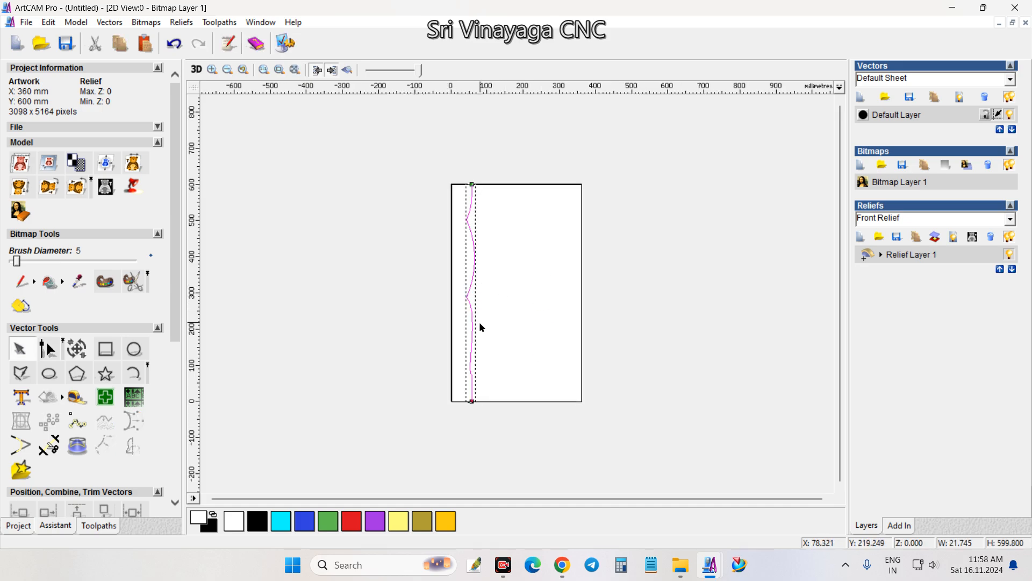
drag(473, 321, 537, 312)
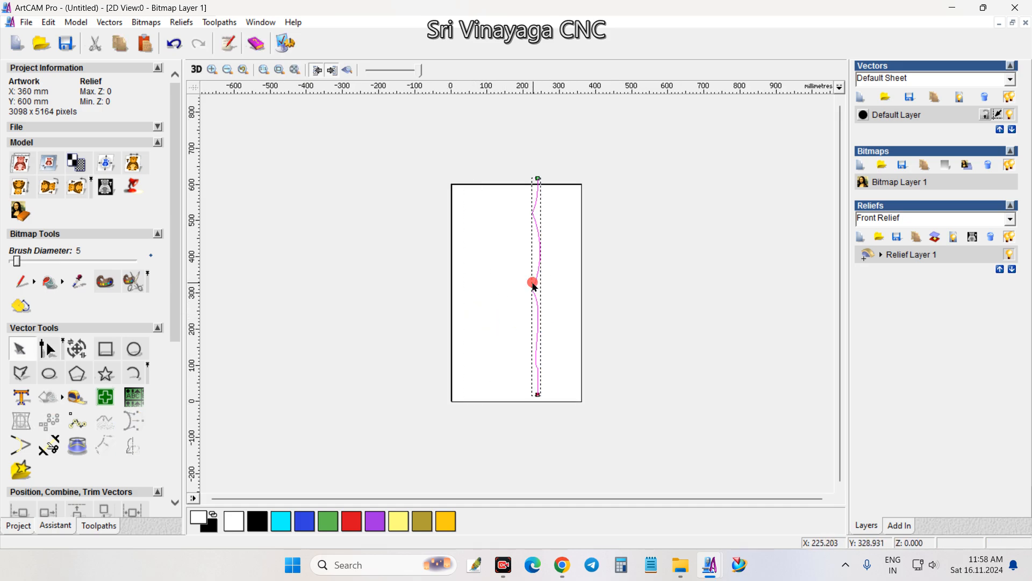
scroll(521, 192, up, 1)
scroll(542, 401, down, 1)
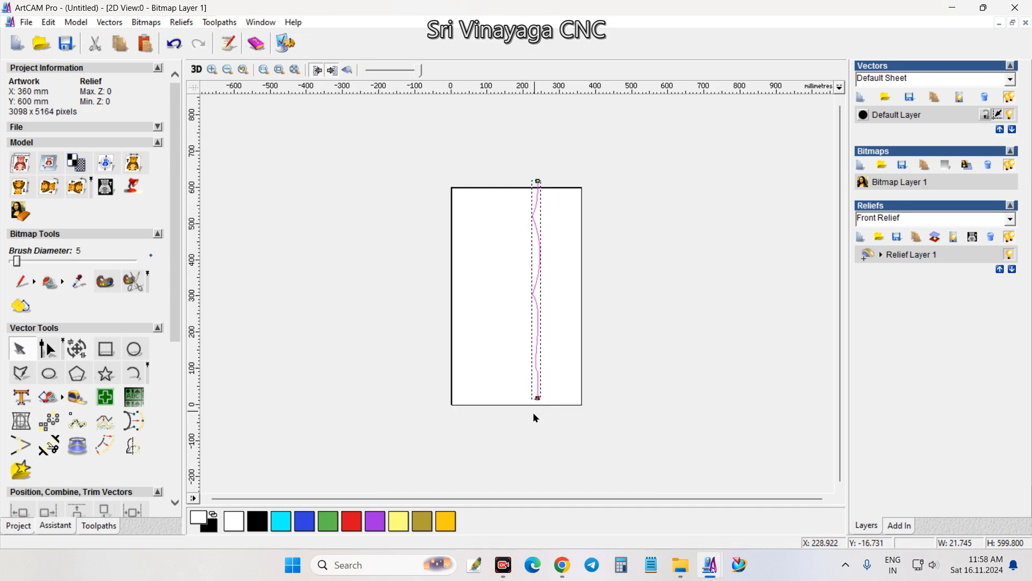
click(507, 222)
Draw a horizontal polyline about 60 mm long leftward from the curve's upper end
click(19, 379)
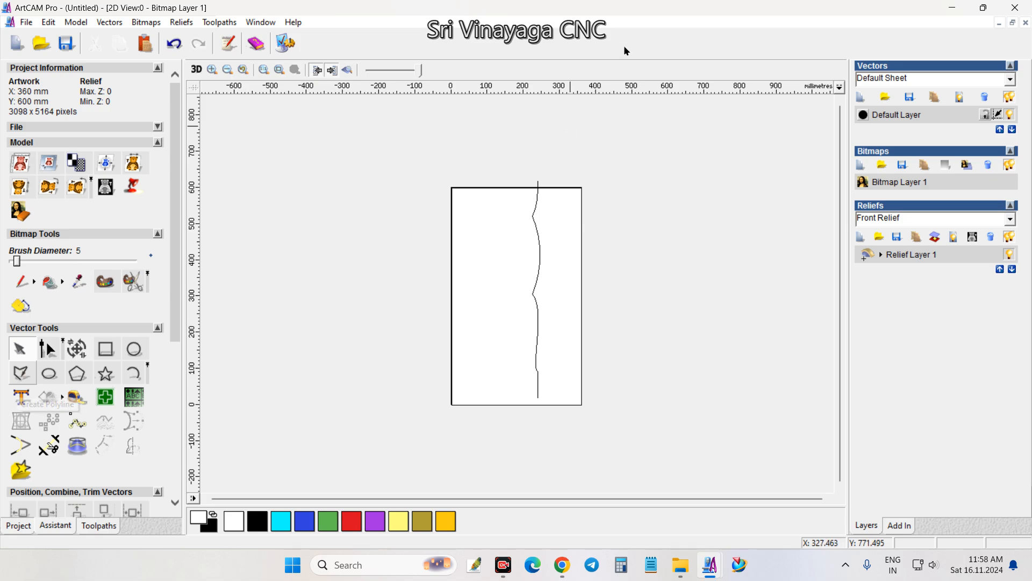
click(538, 179)
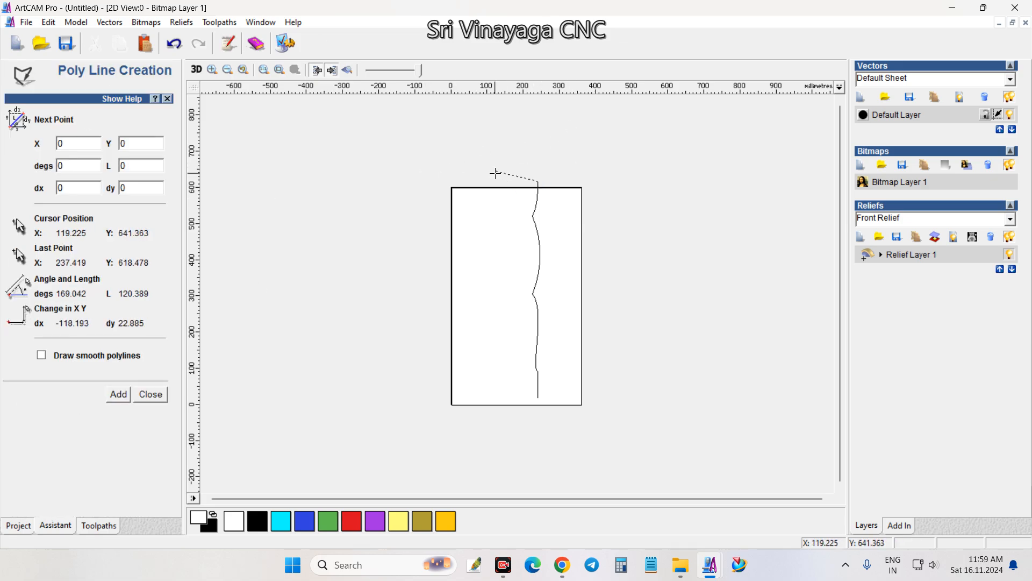
click(517, 180)
key(Escape)
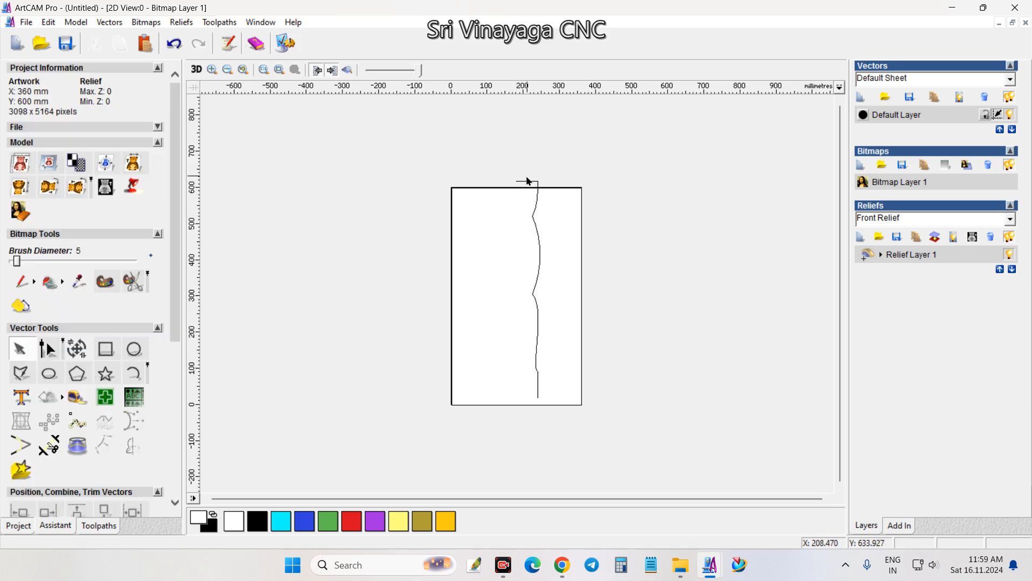
Copy the short horizontal line and snap the copy's right end to the curve's lower end
click(525, 181)
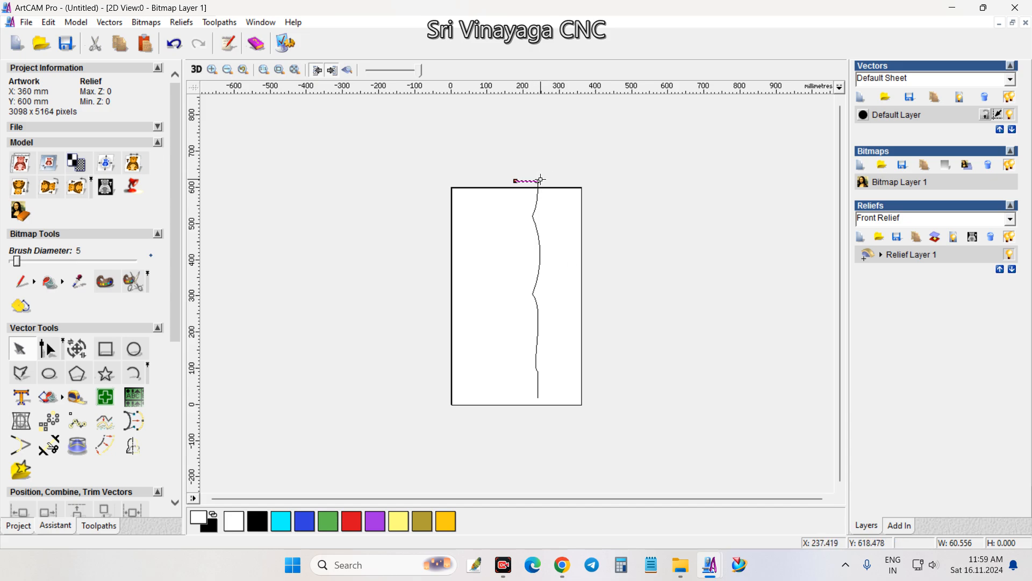
drag(539, 180, 518, 396)
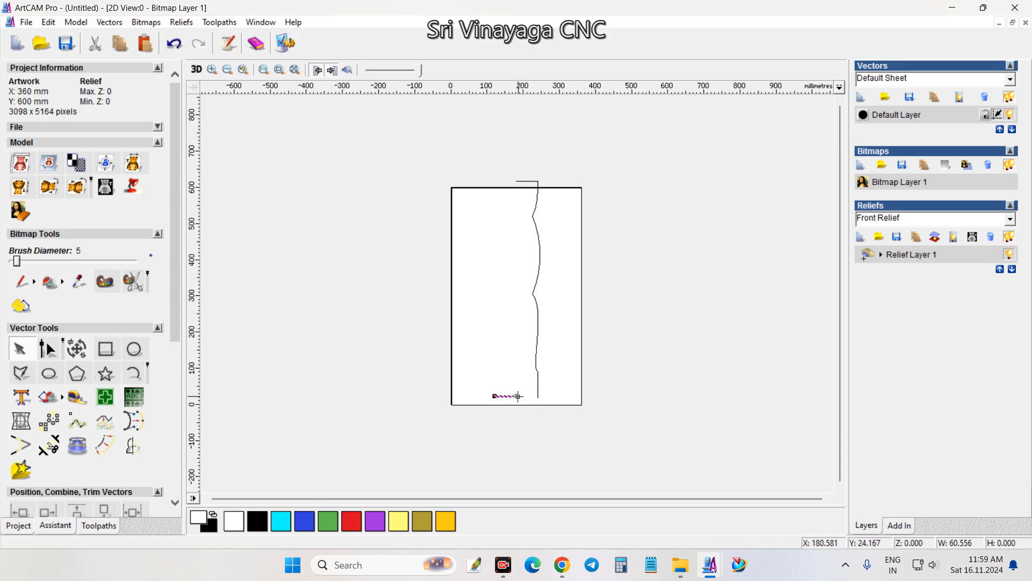
drag(518, 397, 537, 398)
click(549, 394)
click(535, 397)
click(539, 386)
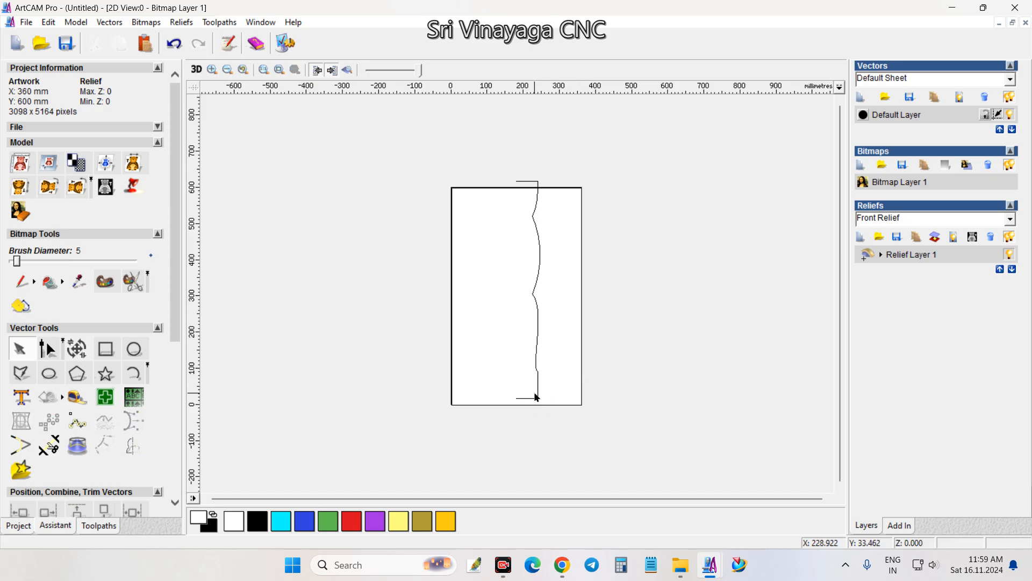
Join the curve and the two short horizontal lines into one open profile vector
click(526, 181)
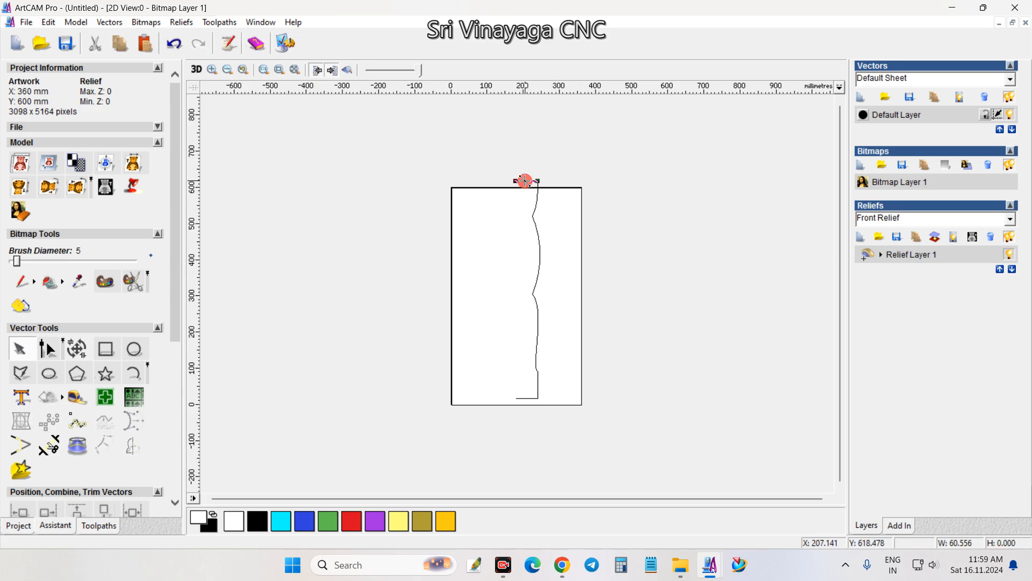
shift+click(535, 198)
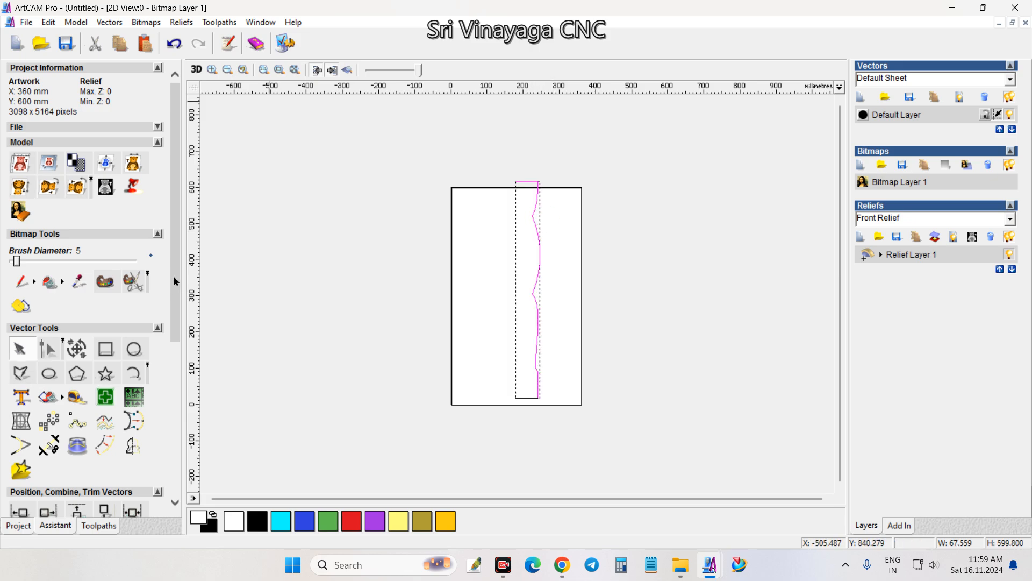
scroll(173, 275, down, 5)
click(75, 424)
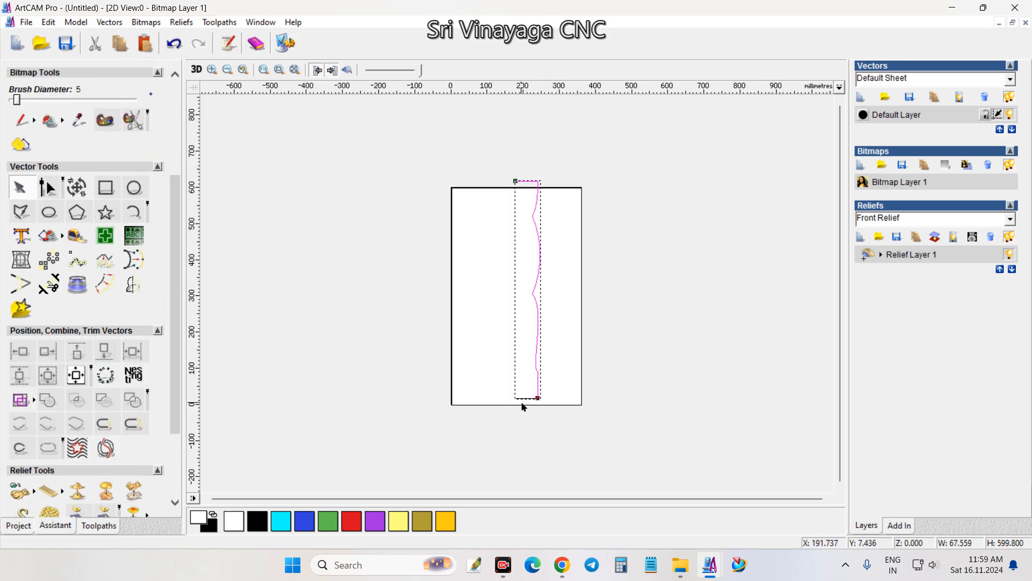
Move the joined profile about 530 mm right, outside the model area
click(540, 311)
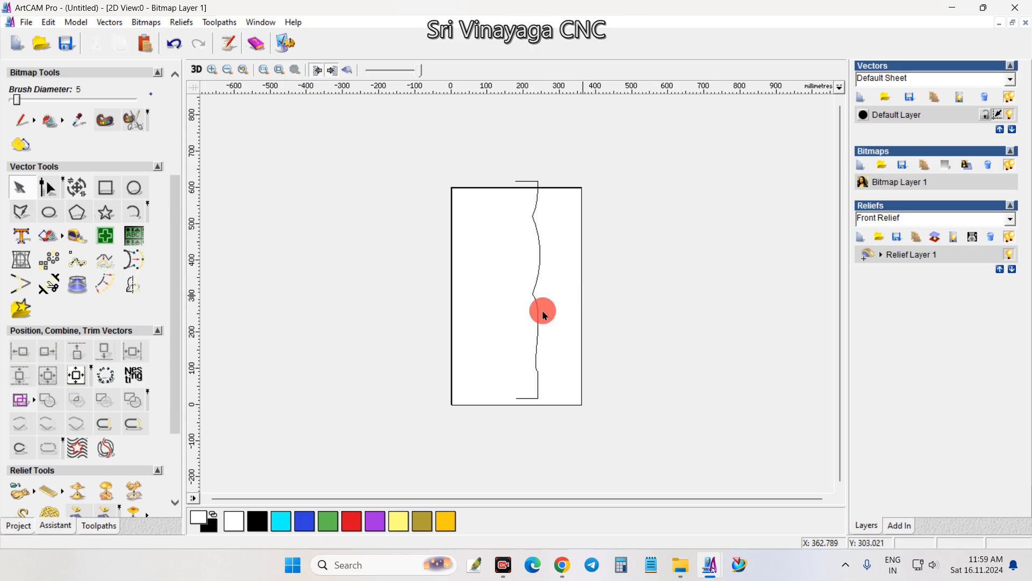
mouse_move(538, 328)
mouse_down()
mouse_move(768, 317)
mouse_move(730, 324)
mouse_up()
click(662, 277)
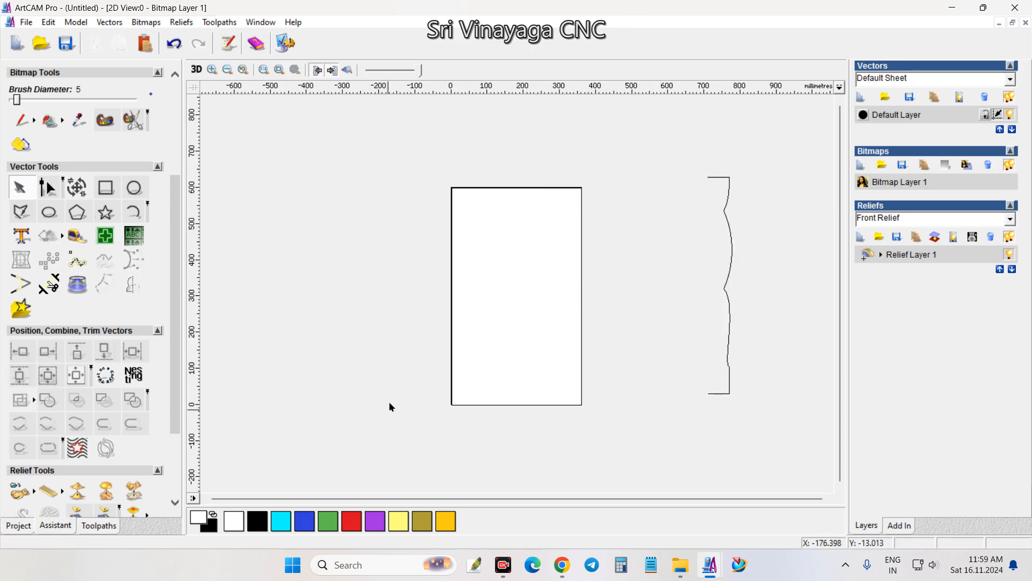
drag(389, 403, 666, 422)
Draw separate horizontal polylines along the upper and lower edges of the border, each from left corner to right corner
click(20, 212)
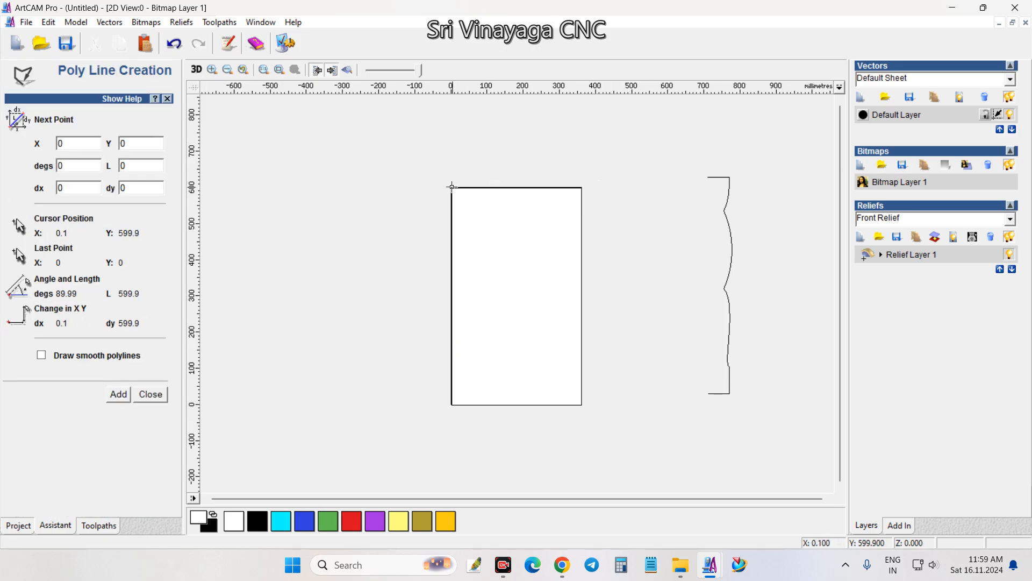
click(451, 188)
click(582, 187)
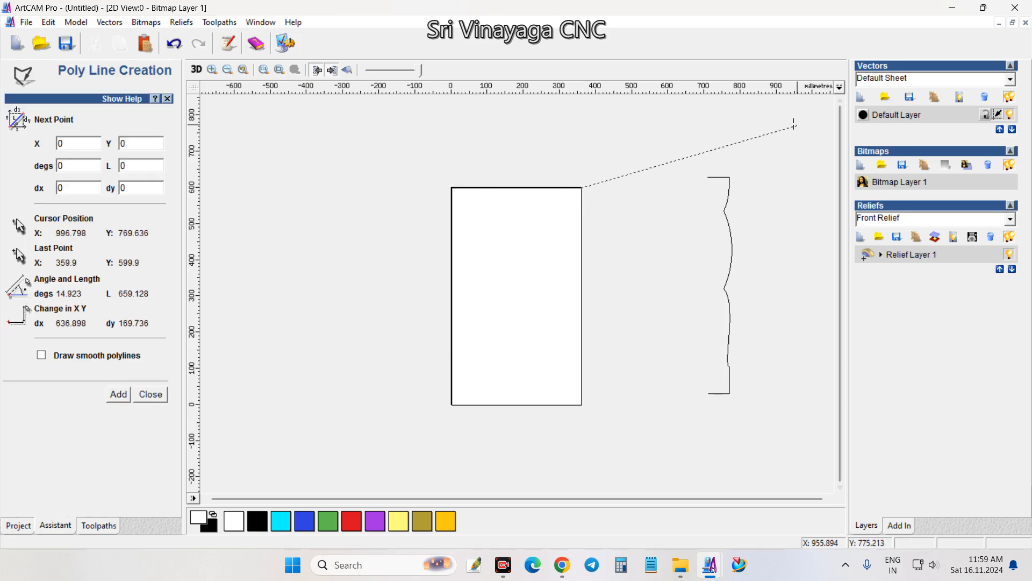
click(452, 404)
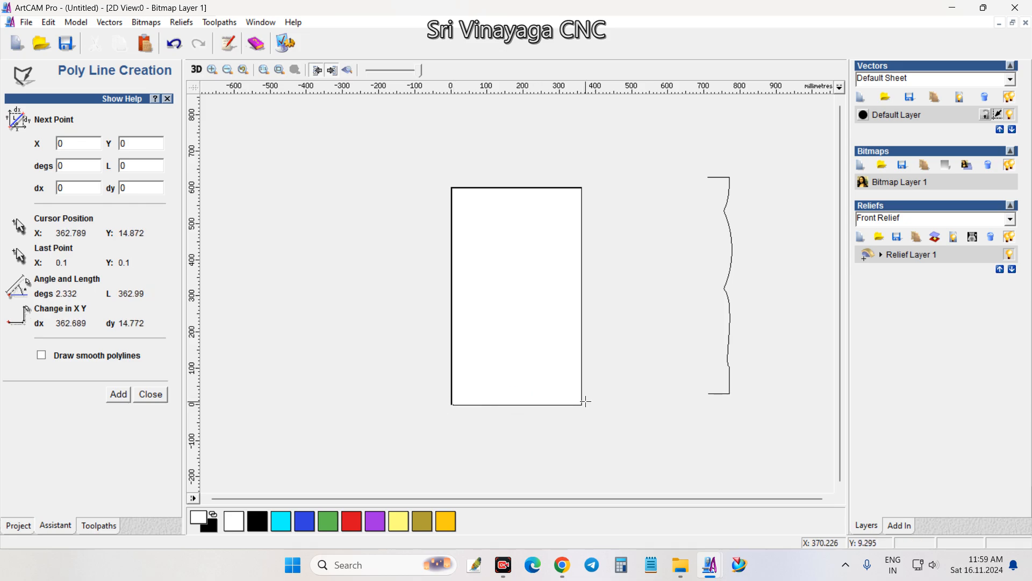
click(583, 404)
key(Escape)
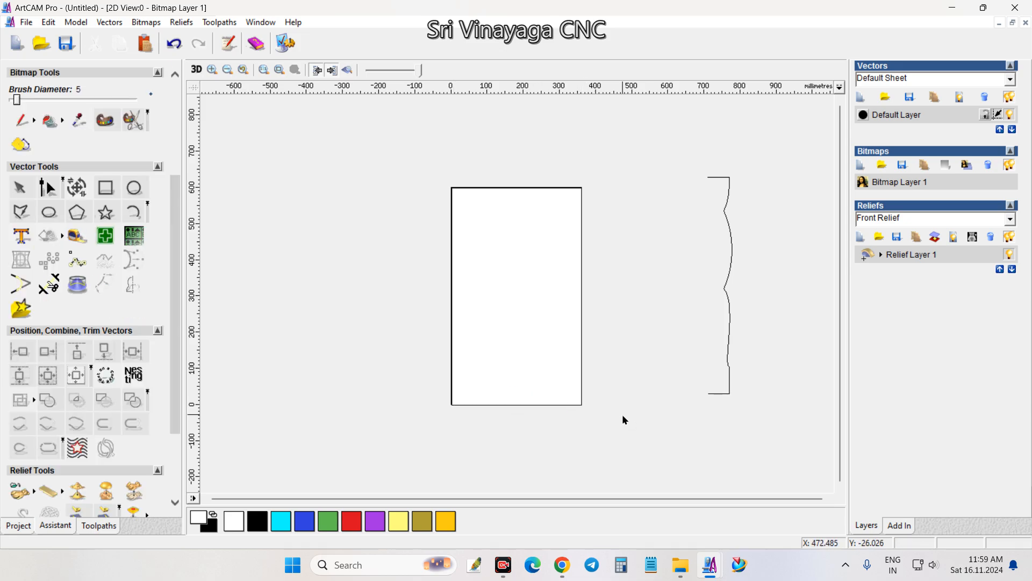
Start a Two Rail Sweep using the upper and lower edge lines as drive rails
click(524, 188)
shift+click(540, 404)
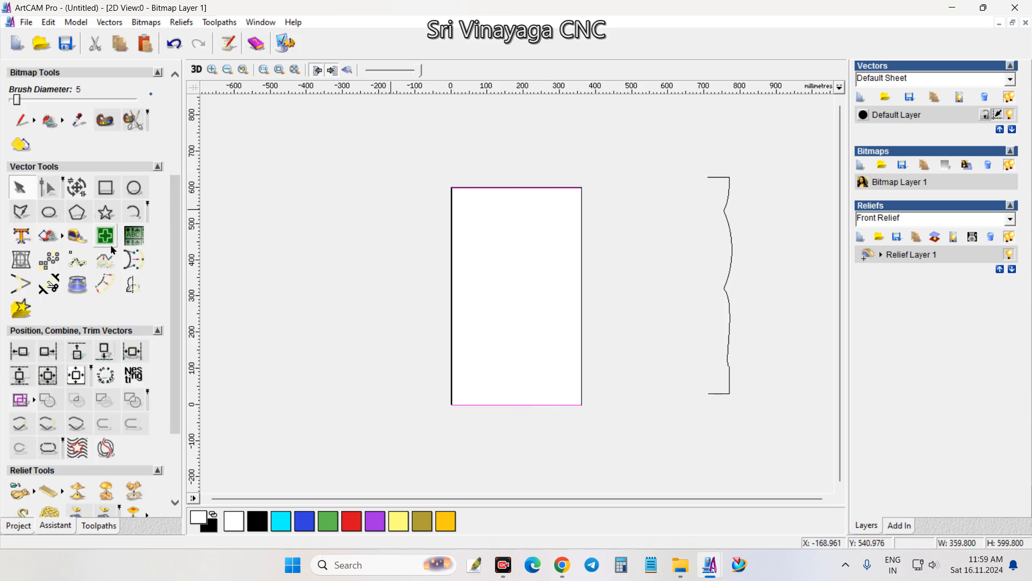
scroll(172, 434, down, 3)
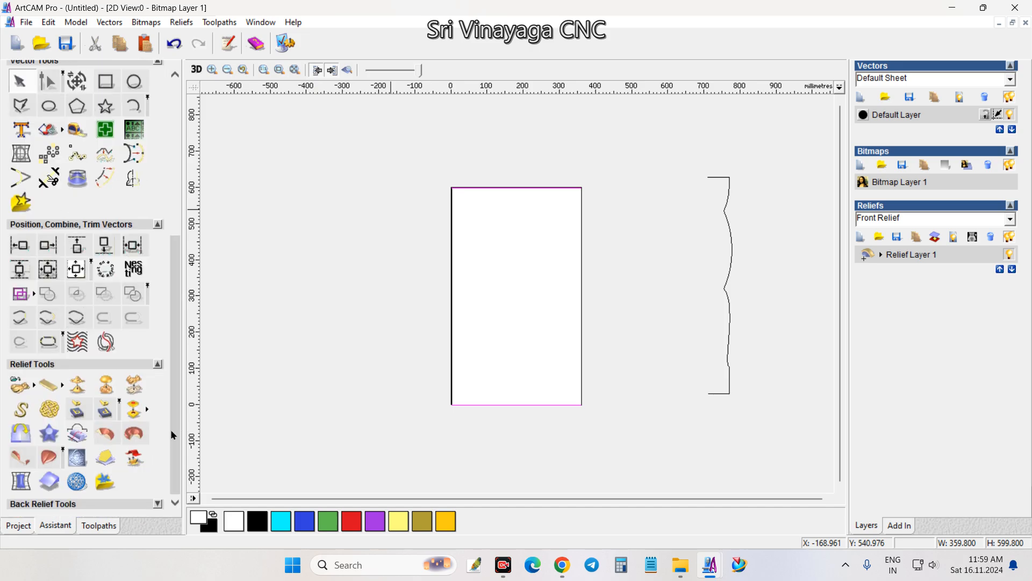
click(49, 458)
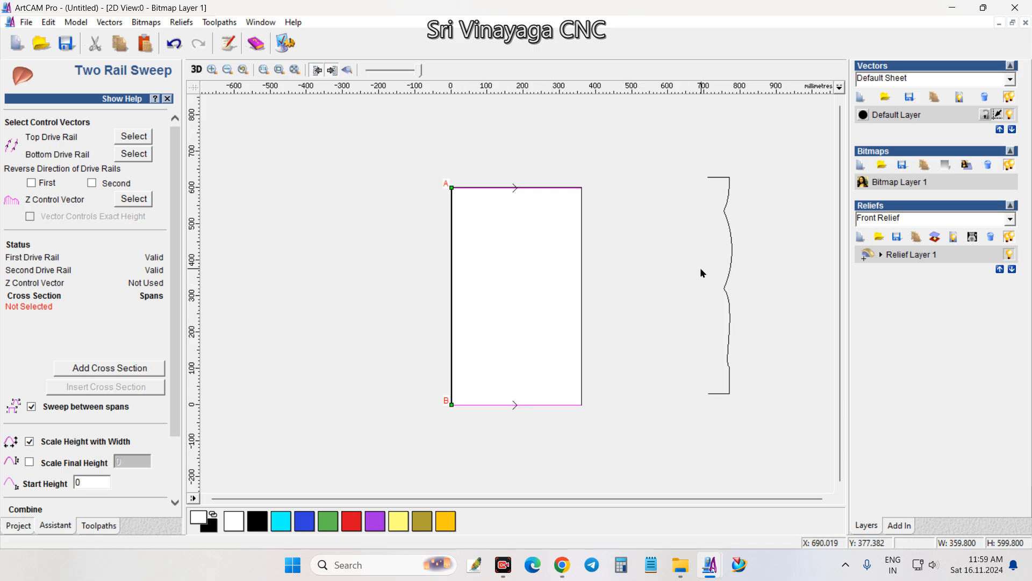
Add the joined profile outside the model as the sweep's cross section
click(727, 295)
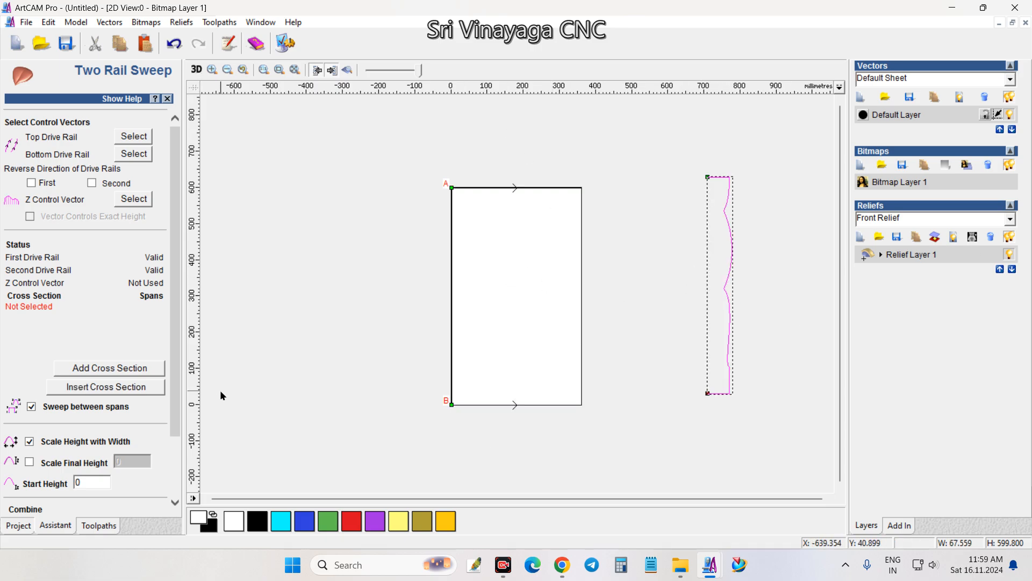
click(106, 368)
scroll(177, 350, down, 3)
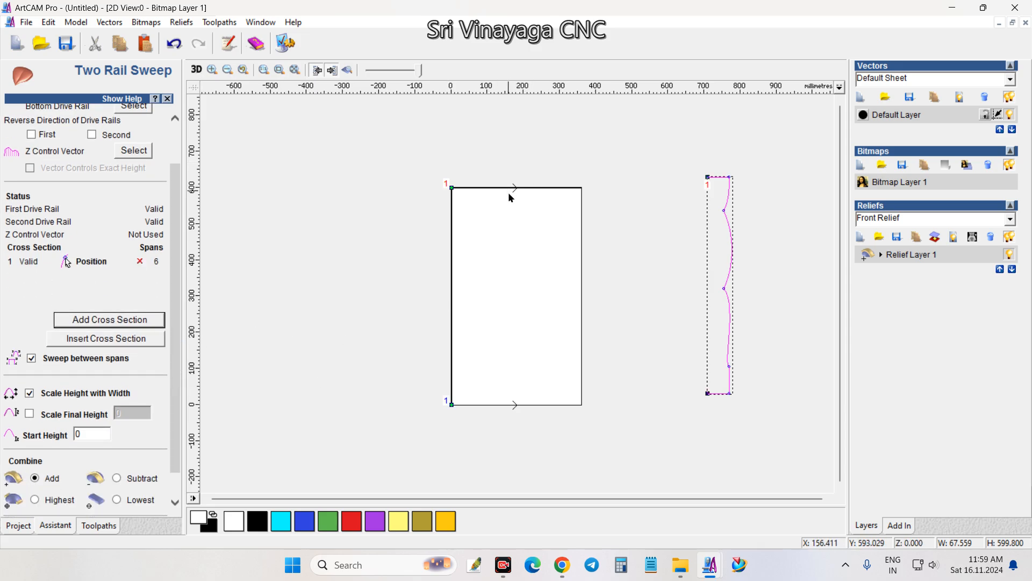
scroll(49, 172, up, 3)
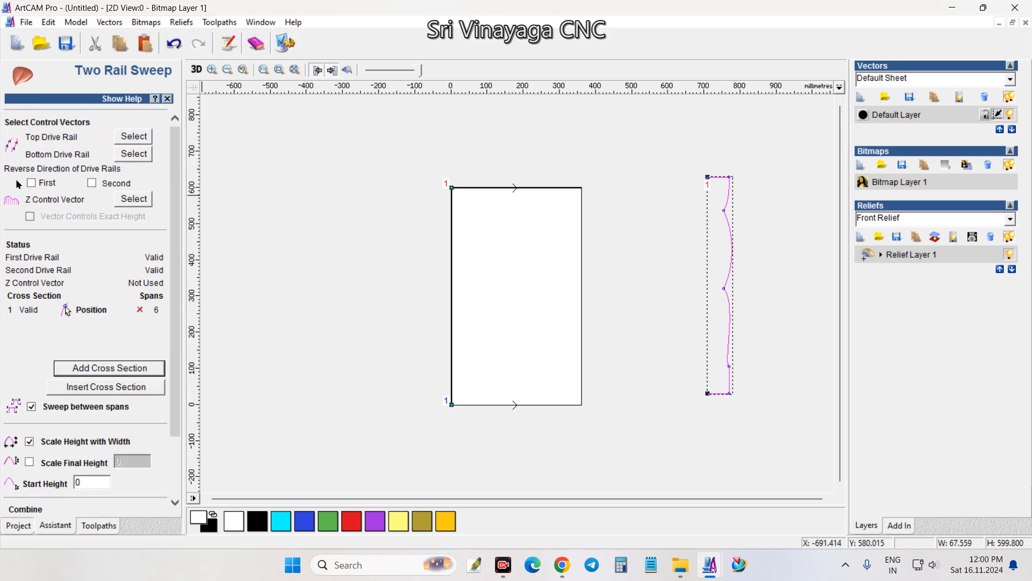
click(93, 183)
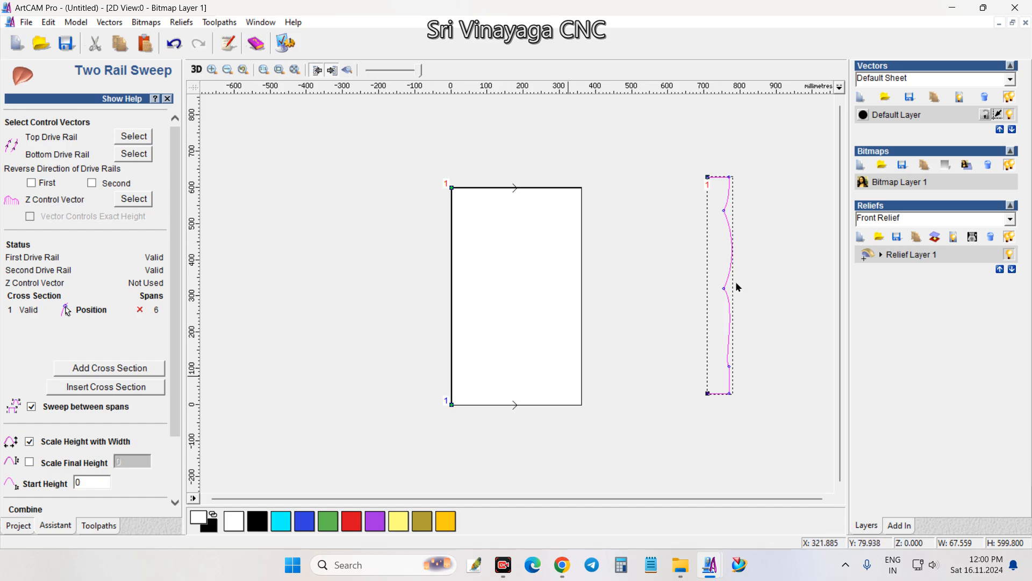
Scale the sweep's final height to 10, set the combine mode to Highest and calculate the relief
drag(179, 304, 178, 367)
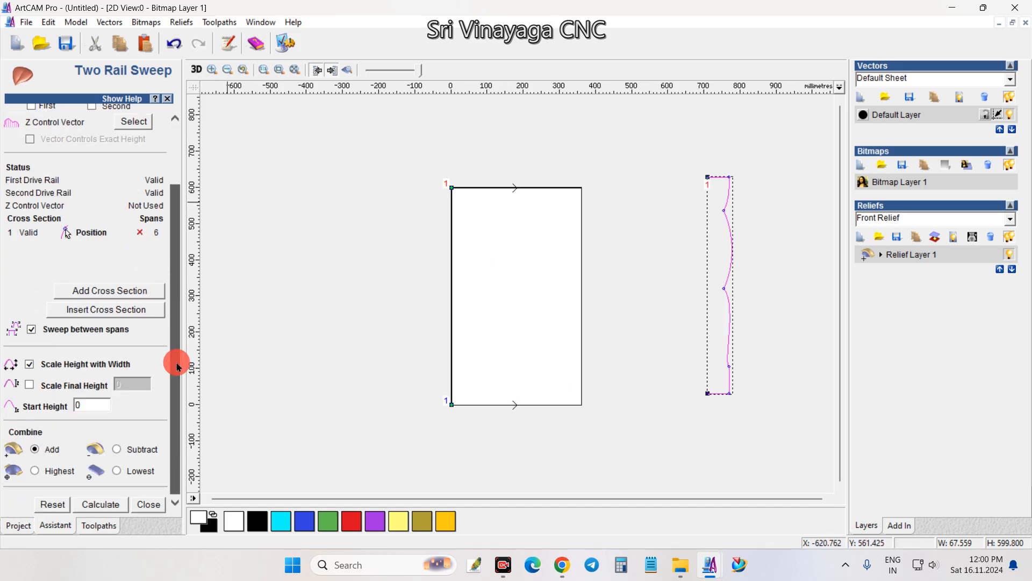
click(34, 385)
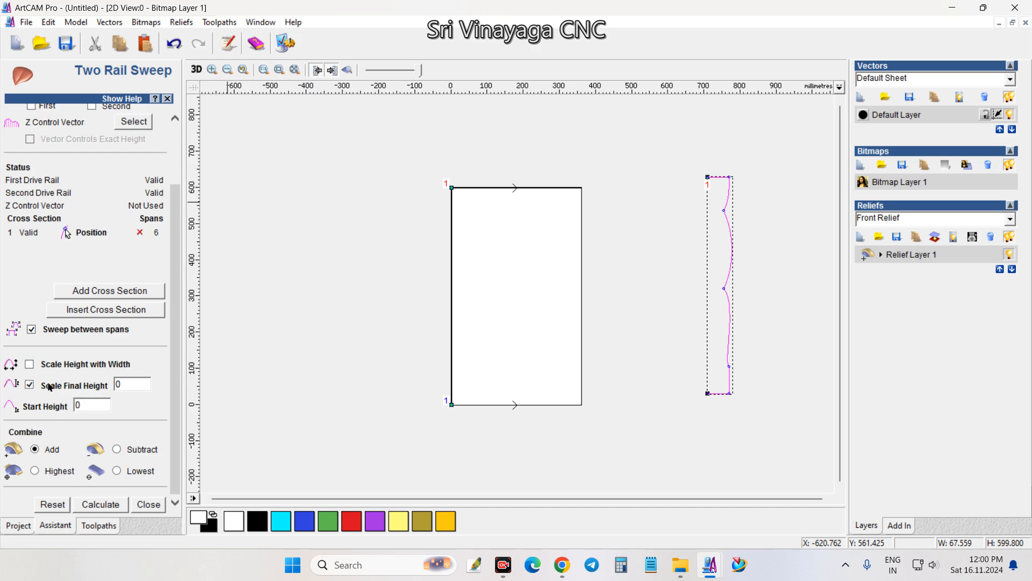
double_click(138, 386)
text(10)
click(36, 471)
click(119, 506)
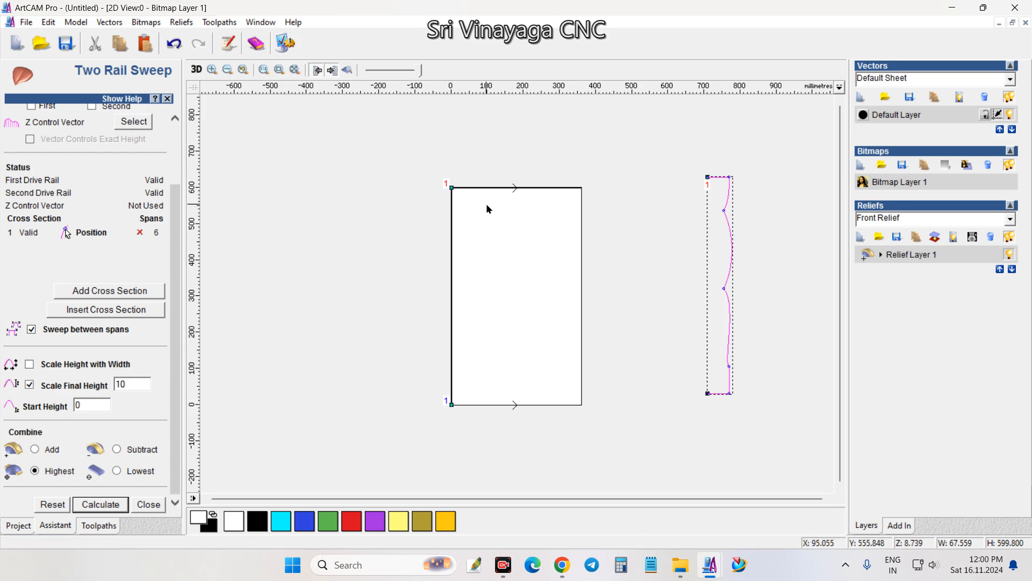
Preview the calculated relief in the 2D view and switch to the 3D view to inspect it
click(348, 70)
click(640, 299)
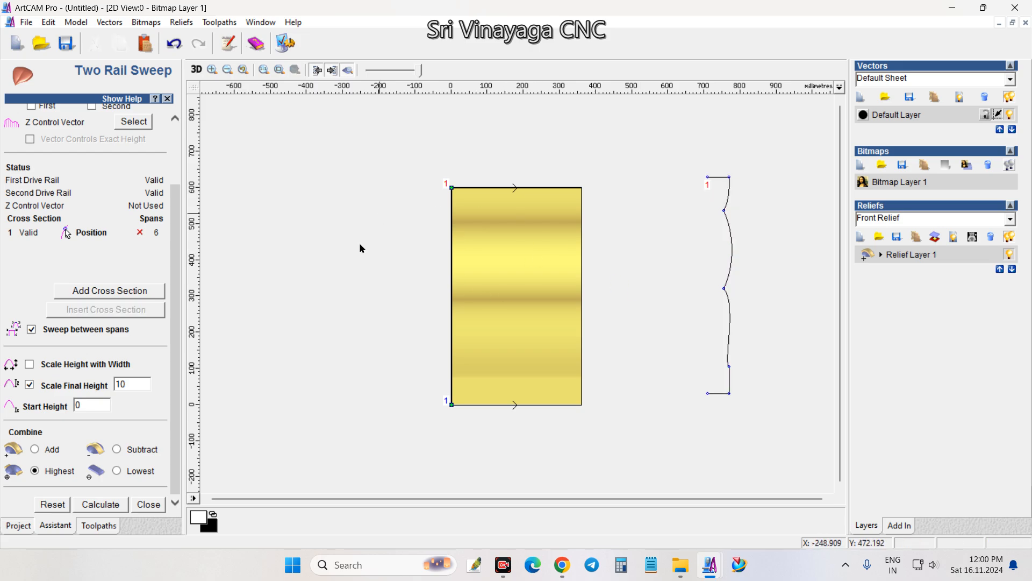
click(197, 70)
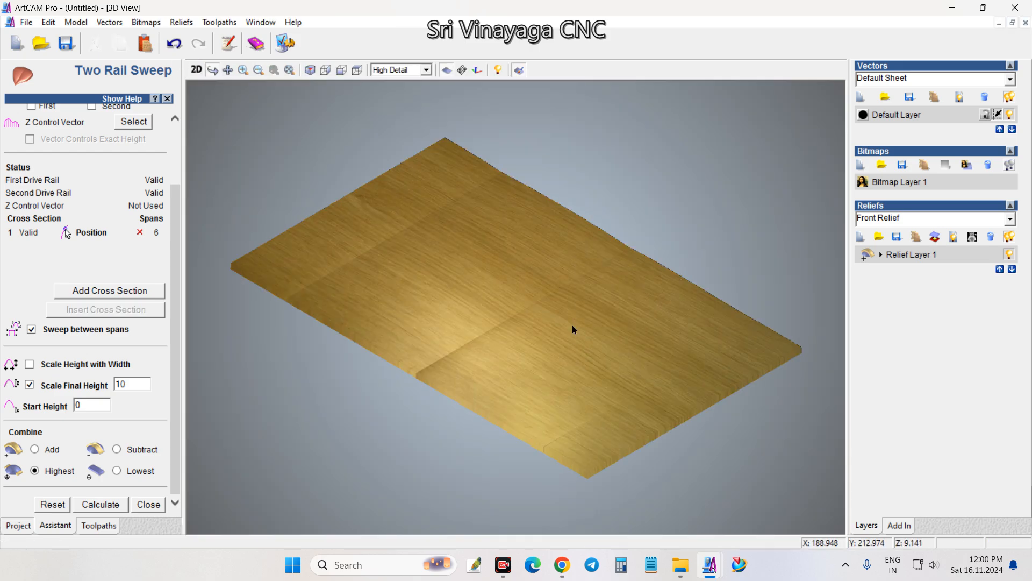
Hide the zero plane in the 3D view and inspect the swept relief's surface and edges from several angles
drag(572, 329, 571, 352)
click(453, 70)
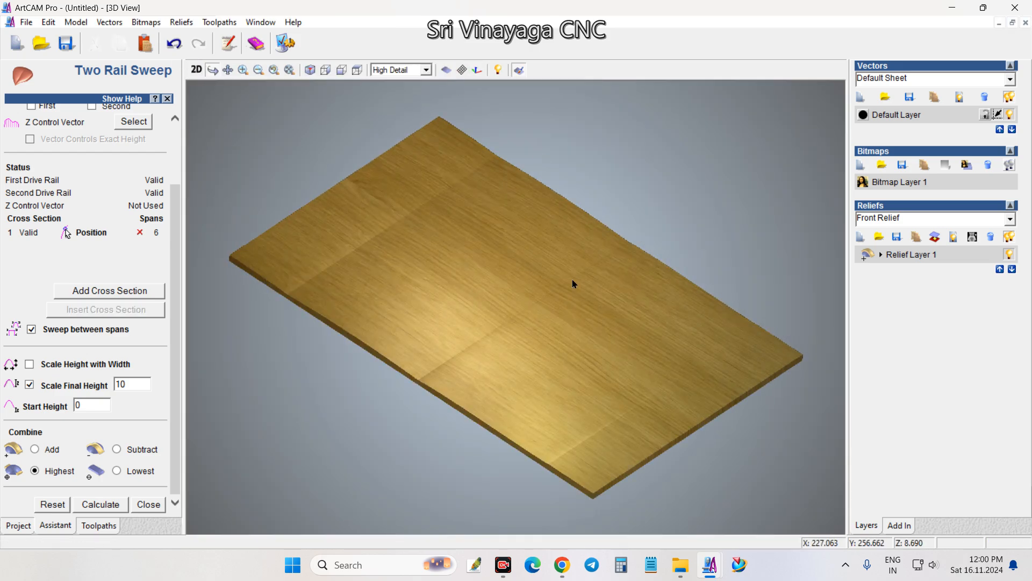
drag(626, 309, 657, 306)
scroll(640, 285, down, 2)
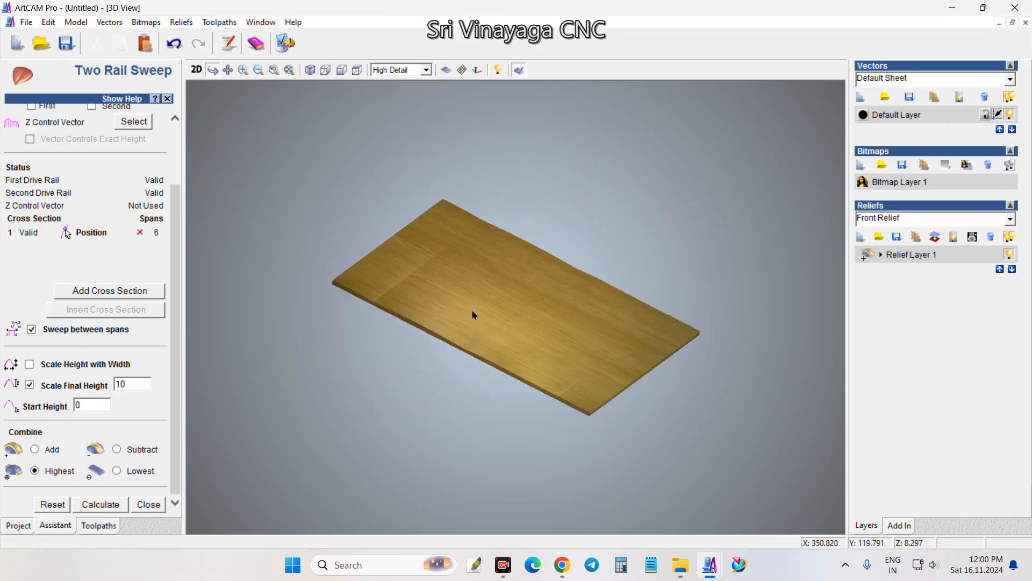
drag(497, 320, 498, 328)
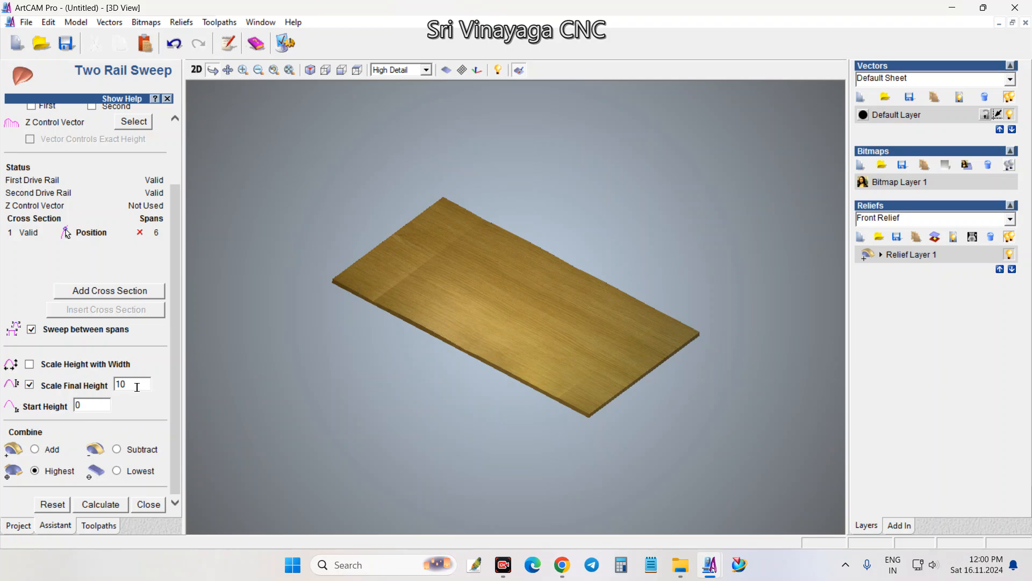
Close the Two Rail Sweep and scale the whole relief layer to a new height of 25 mm
click(168, 99)
click(197, 70)
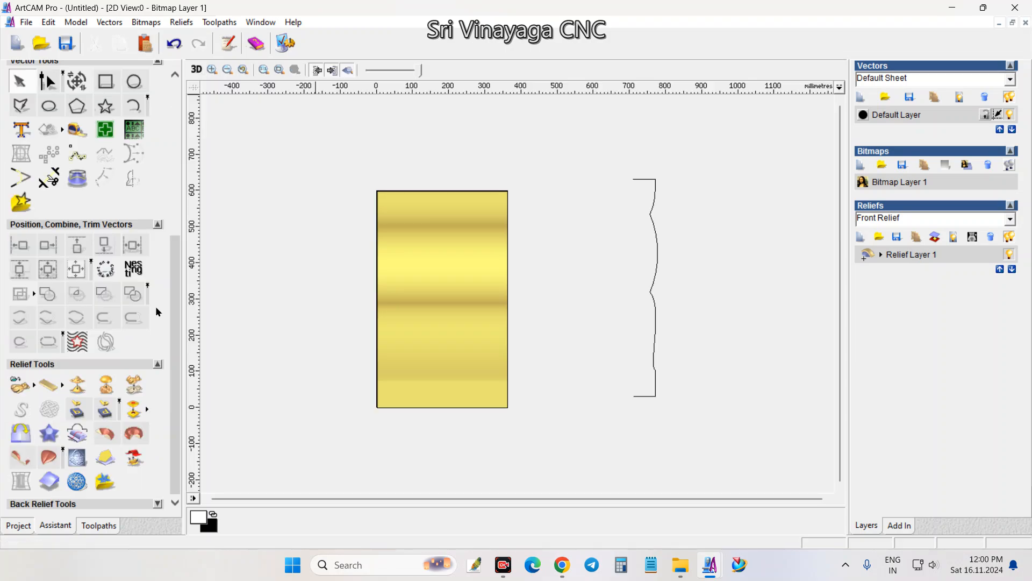
click(134, 385)
double_click(455, 315)
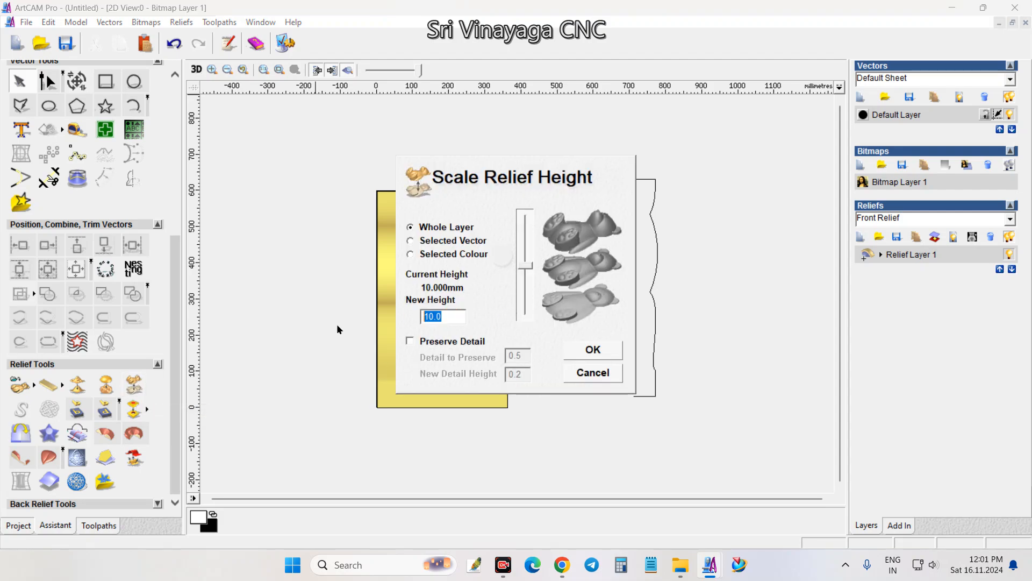
text(25)
click(592, 350)
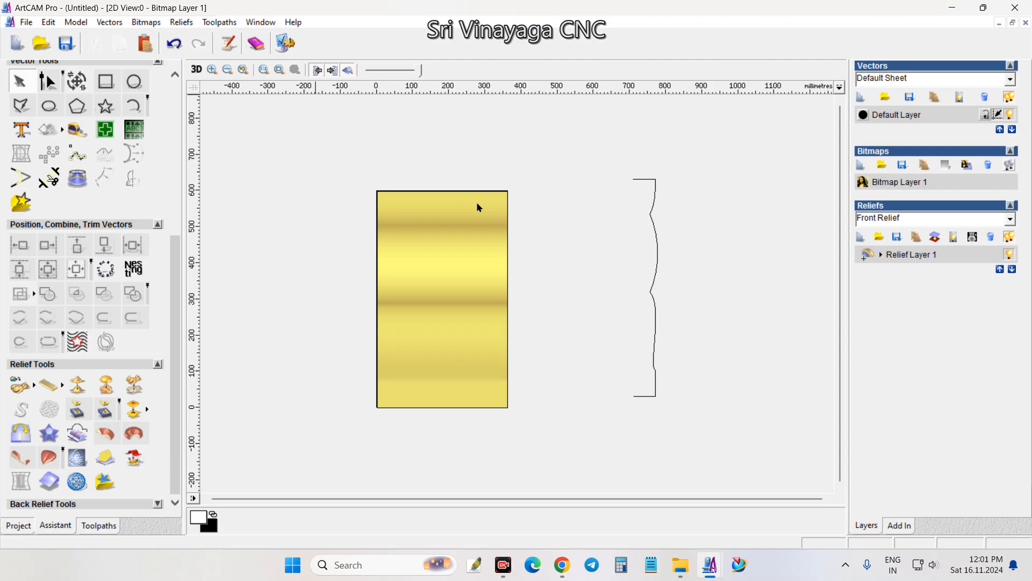
Inspect the rescaled relief in the 3D view and return to the 2D view
click(196, 73)
drag(558, 353, 484, 317)
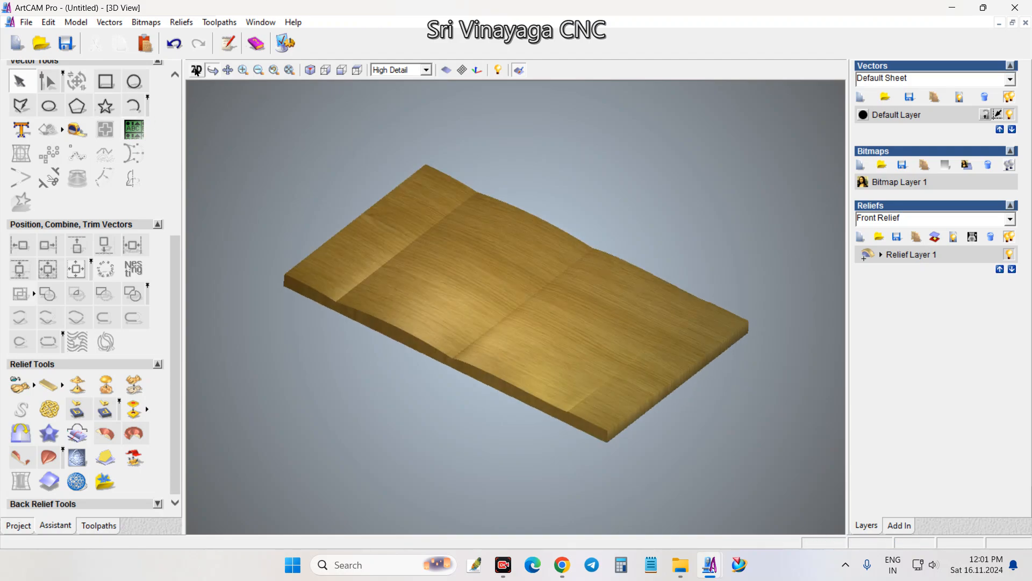
click(196, 69)
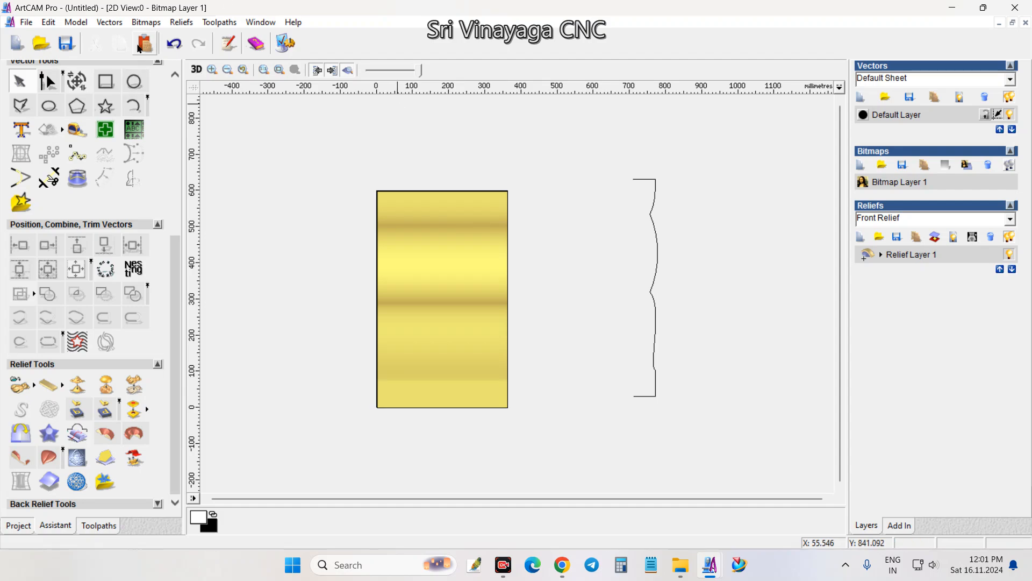
Create a ring from the relief using the Wrap X option
click(181, 24)
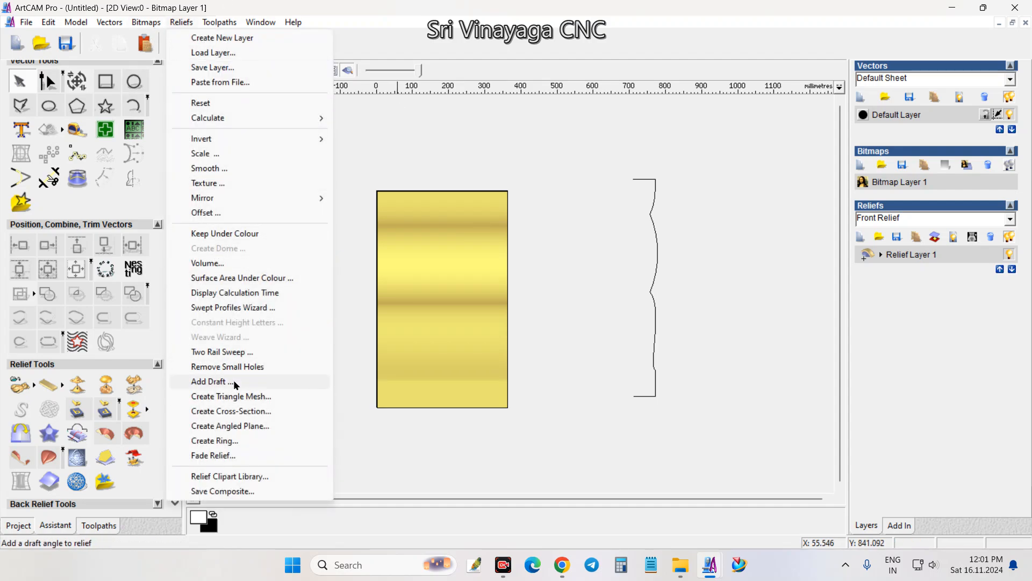
click(235, 446)
drag(501, 200, 684, 139)
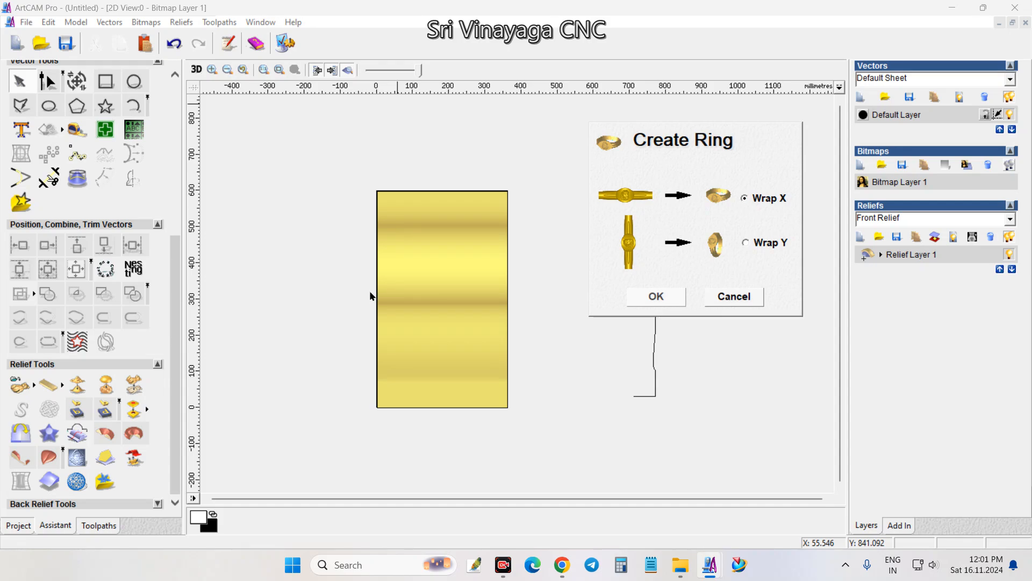
click(676, 301)
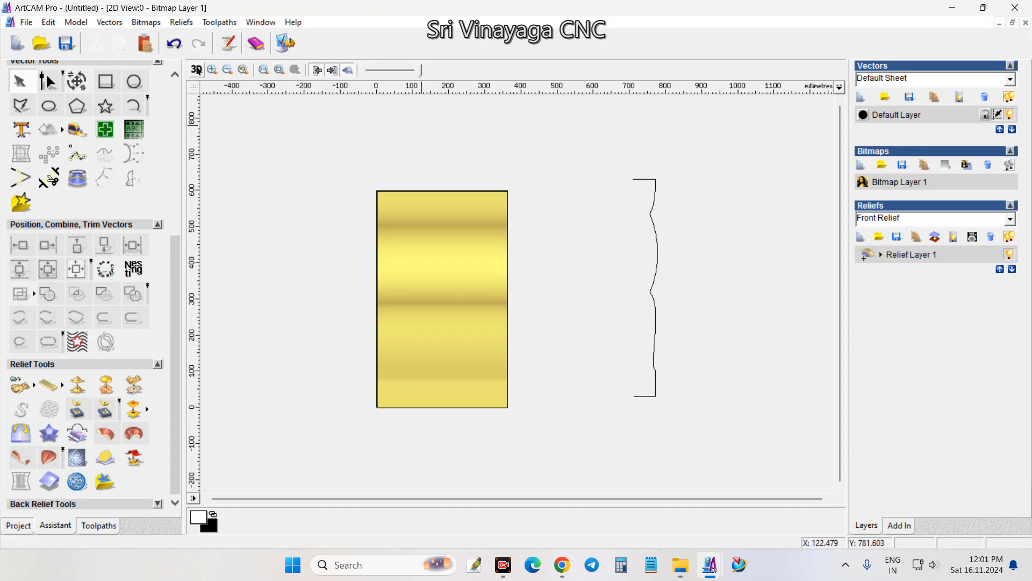
Inspect the wrapped cylindrical relief in the 3D view and go back to the 2D view
click(196, 69)
scroll(571, 329, up, 2)
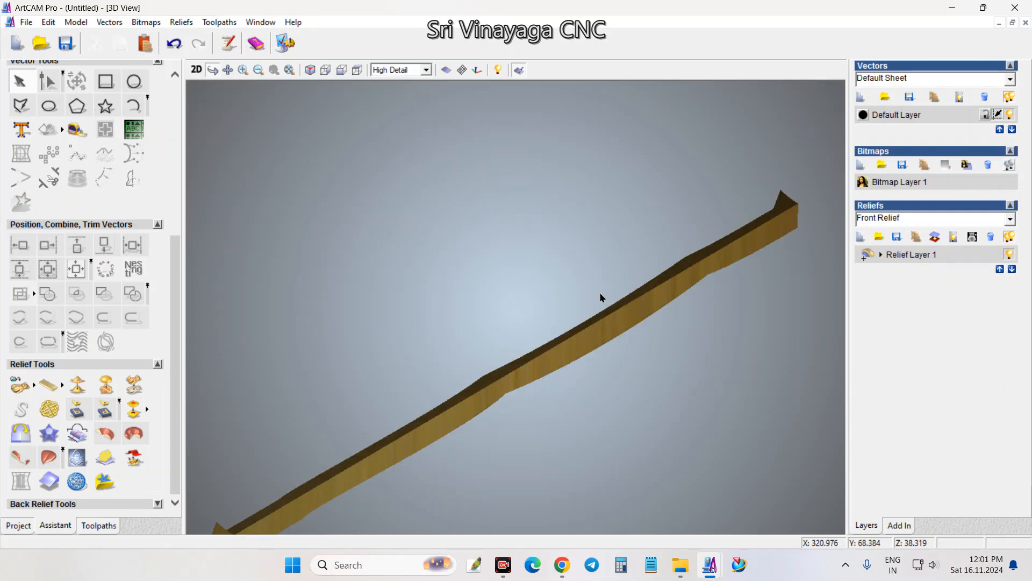
scroll(599, 298, down, 4)
drag(510, 458, 606, 357)
click(197, 69)
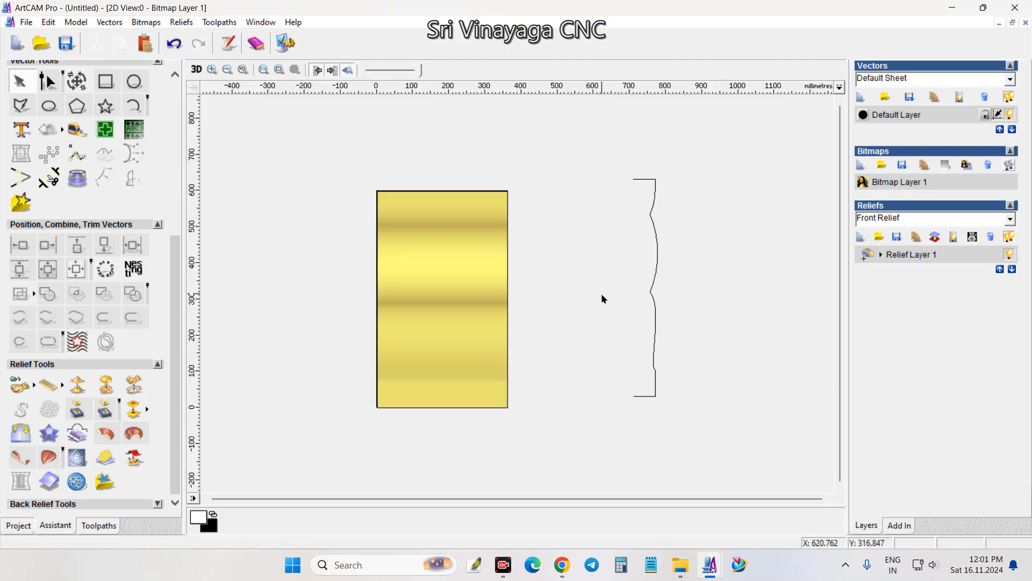
Set the model's origin to its centre, keeping the size at 360 × 600 mm
click(98, 525)
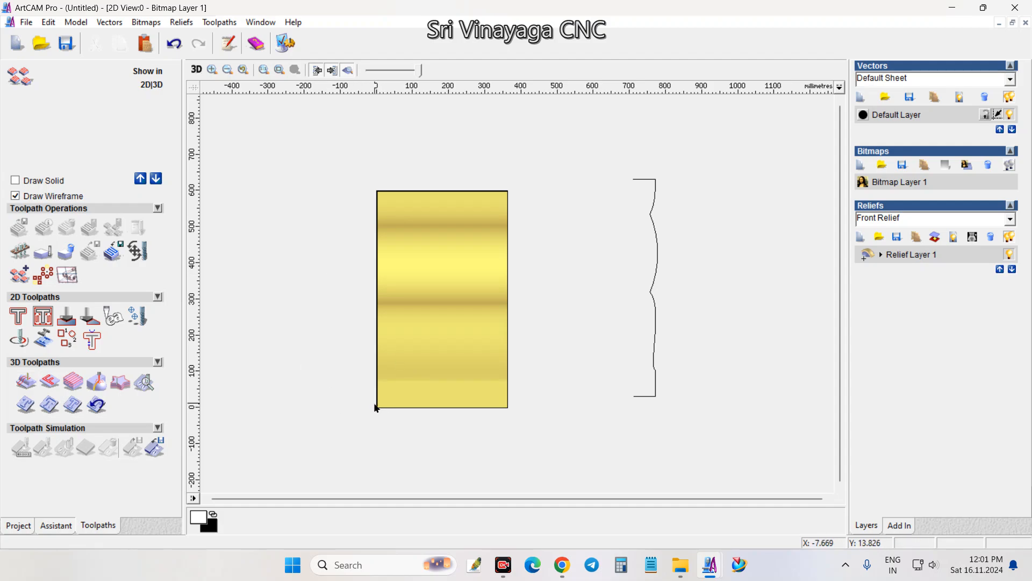
click(56, 524)
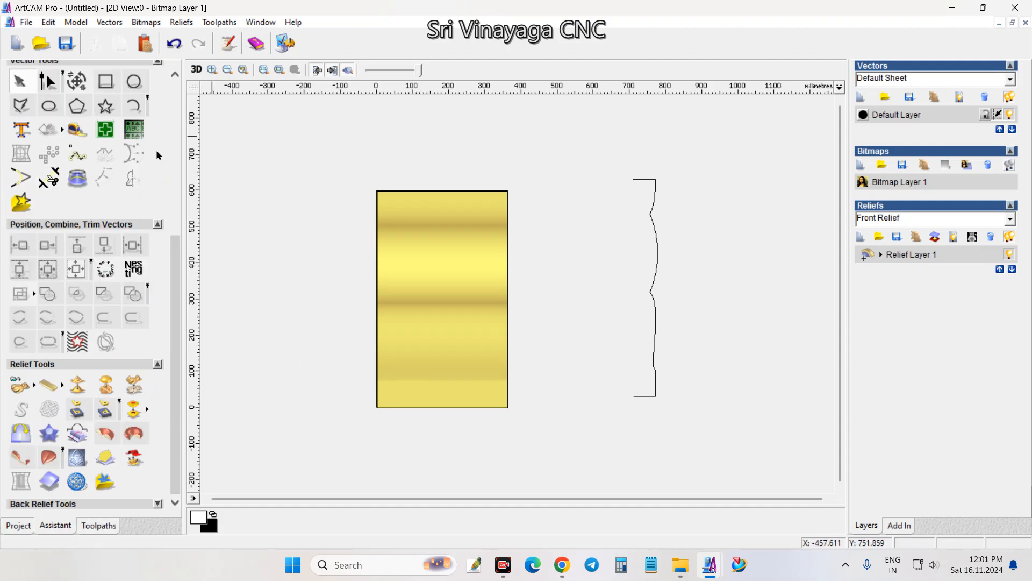
drag(171, 295, 172, 131)
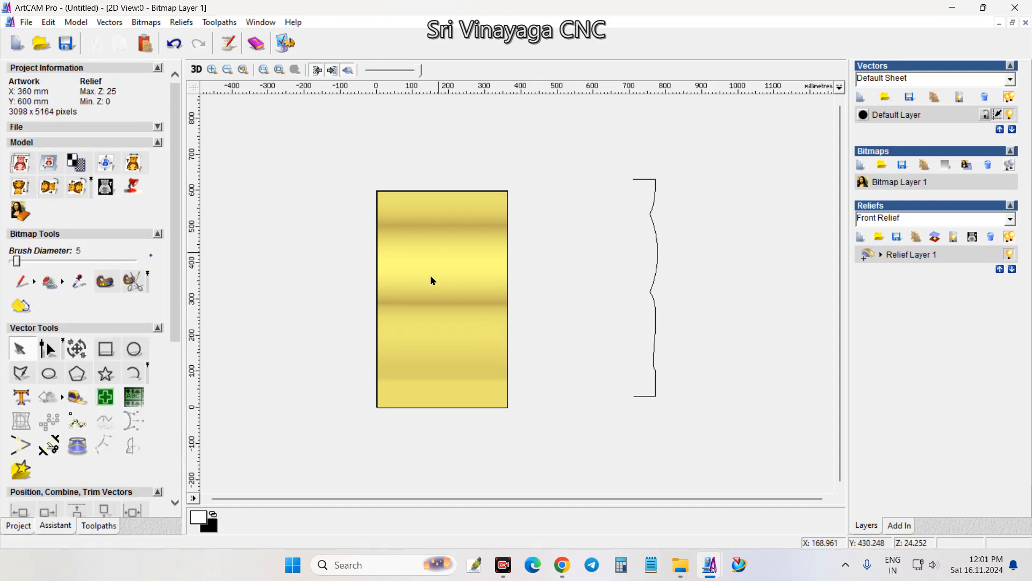
click(20, 166)
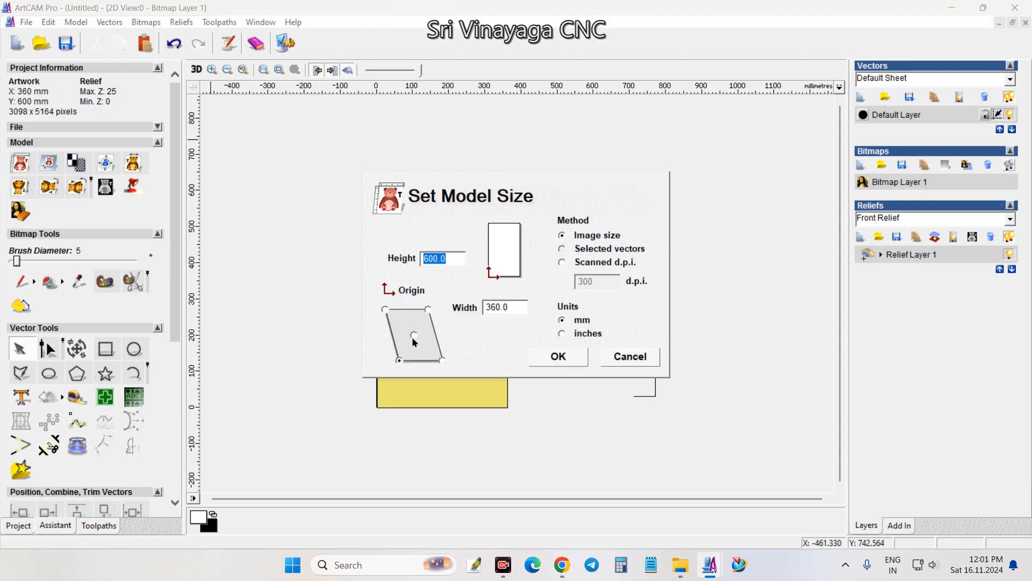
click(562, 357)
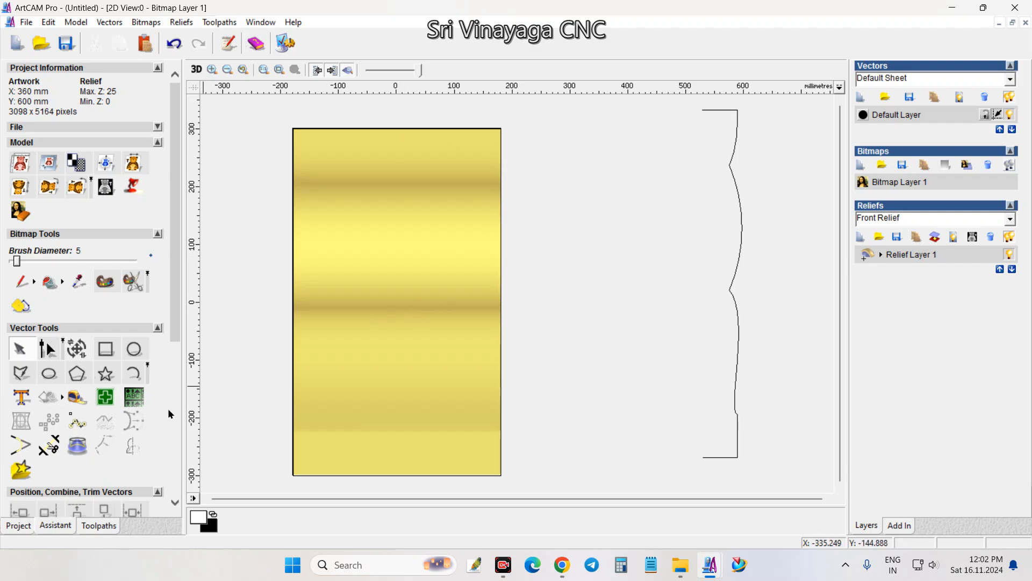
Start a Machine Relief toolpath restricted to selected vectors and select the model's outer boundary lines as the area to machine
scroll(176, 308, down, 3)
click(97, 525)
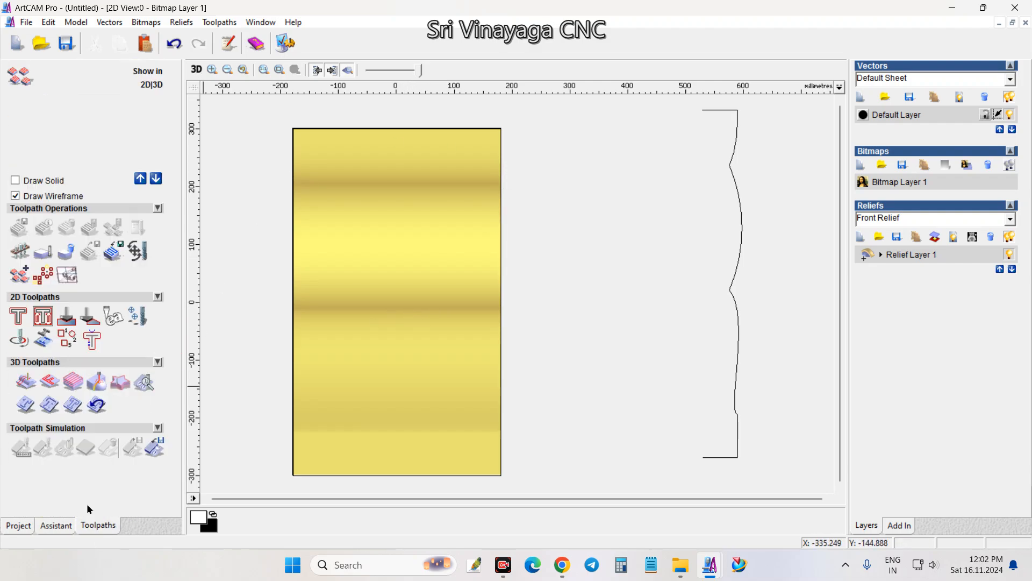
click(25, 382)
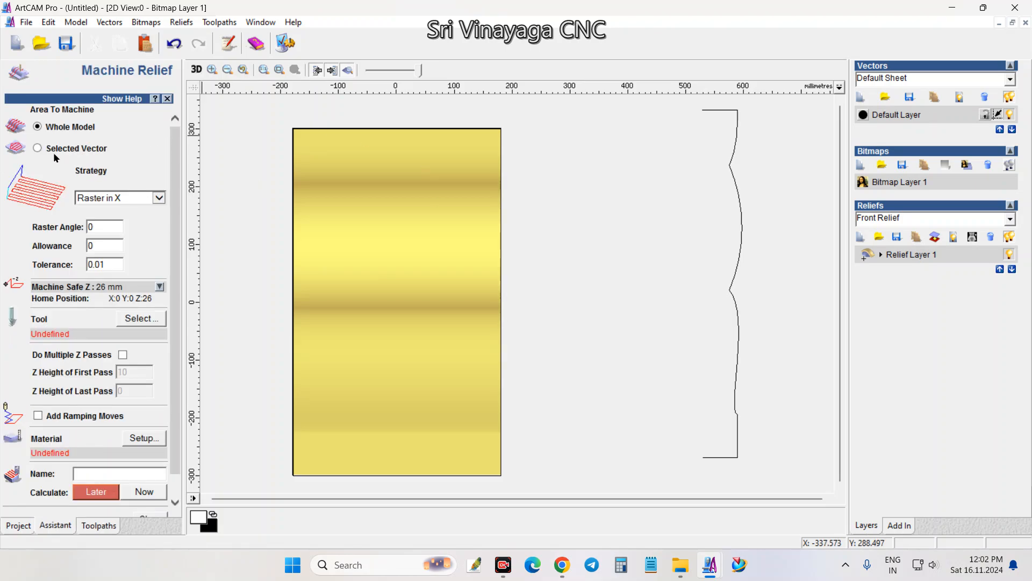
click(38, 148)
click(357, 129)
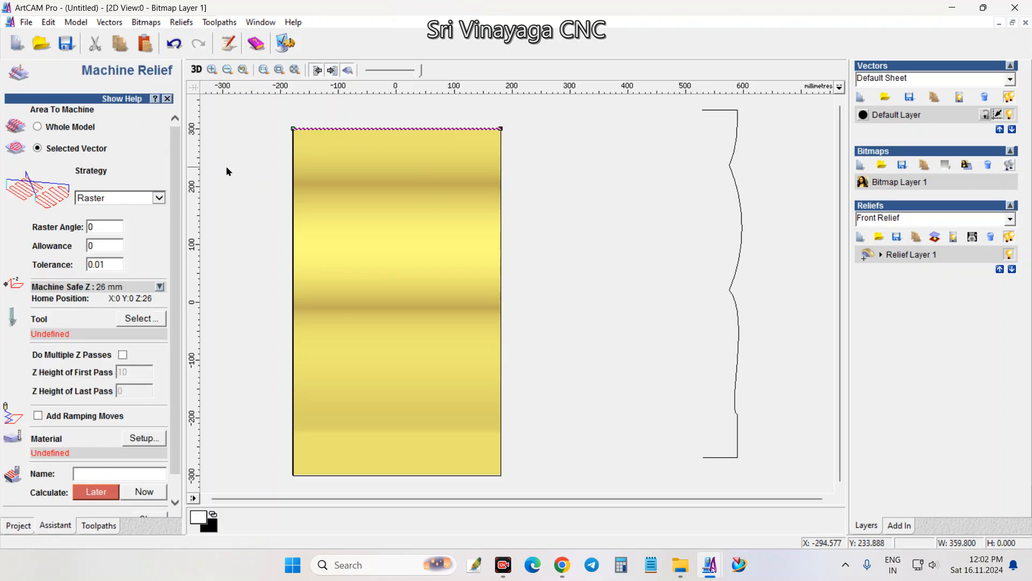
scroll(277, 182, up, 2)
scroll(498, 247, down, 1)
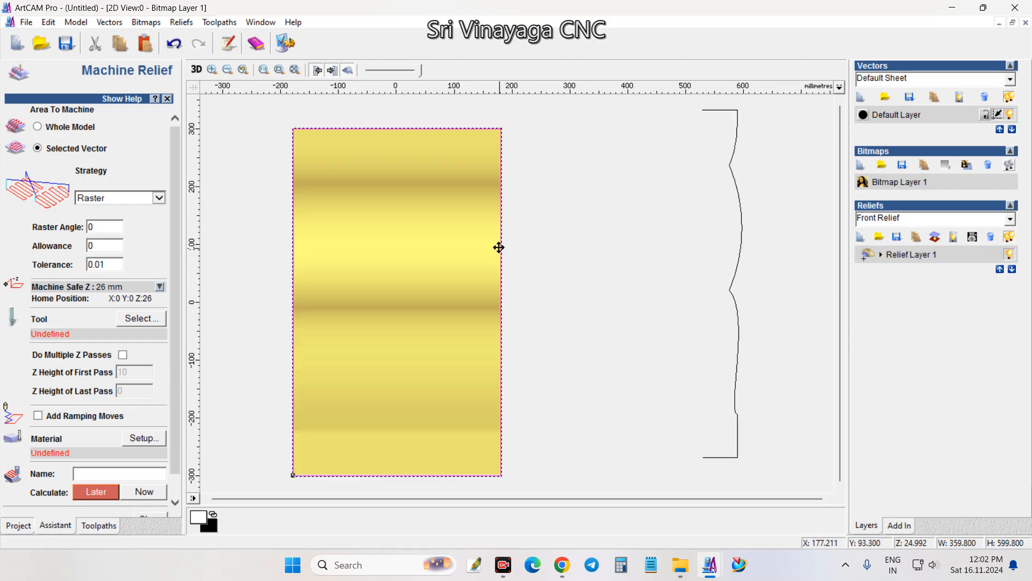
Assign the Ball Nose 6 mm tool and set up the material as 50 mm thick with a 0 top offset
click(146, 323)
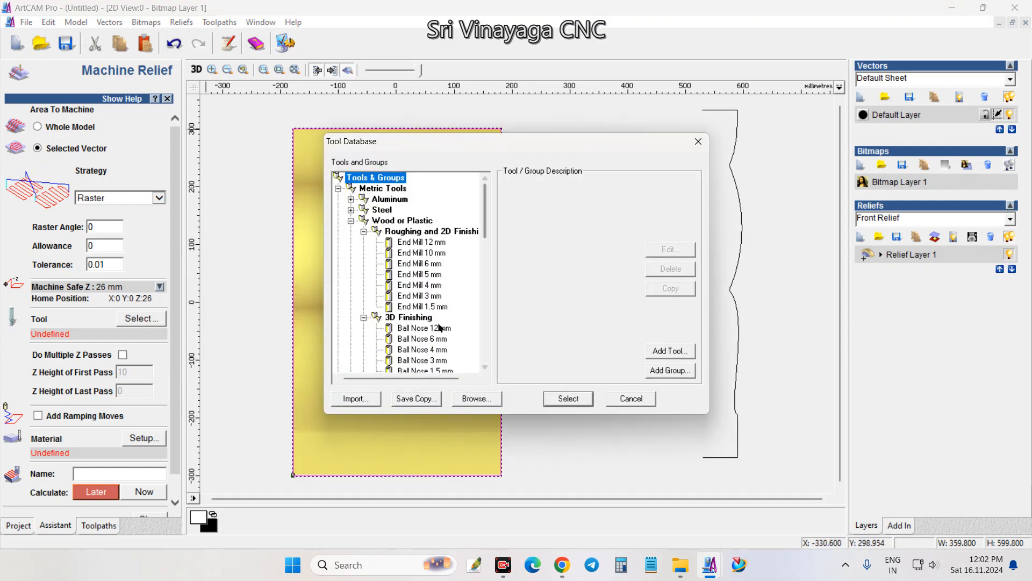
click(440, 339)
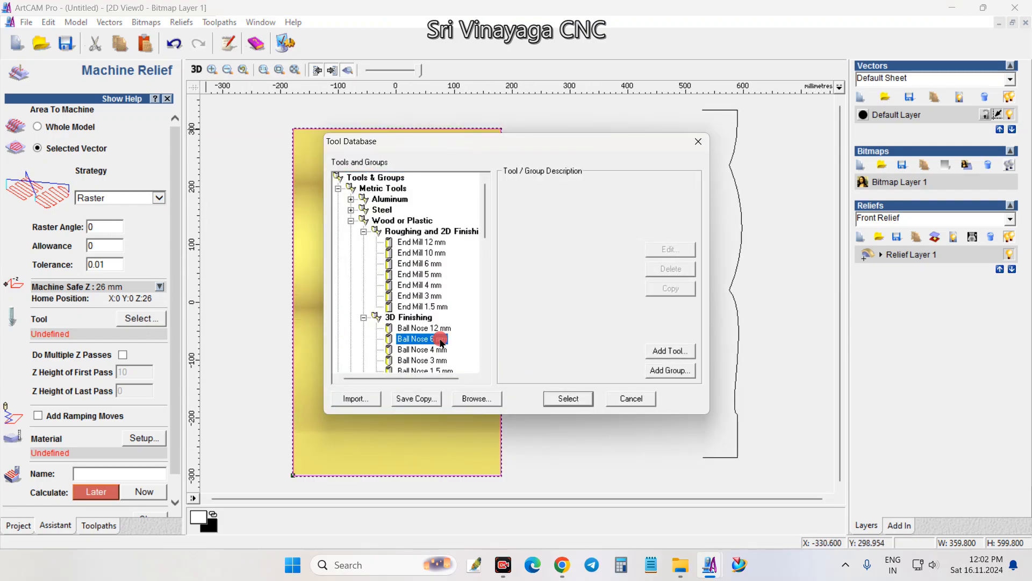
click(582, 402)
click(144, 438)
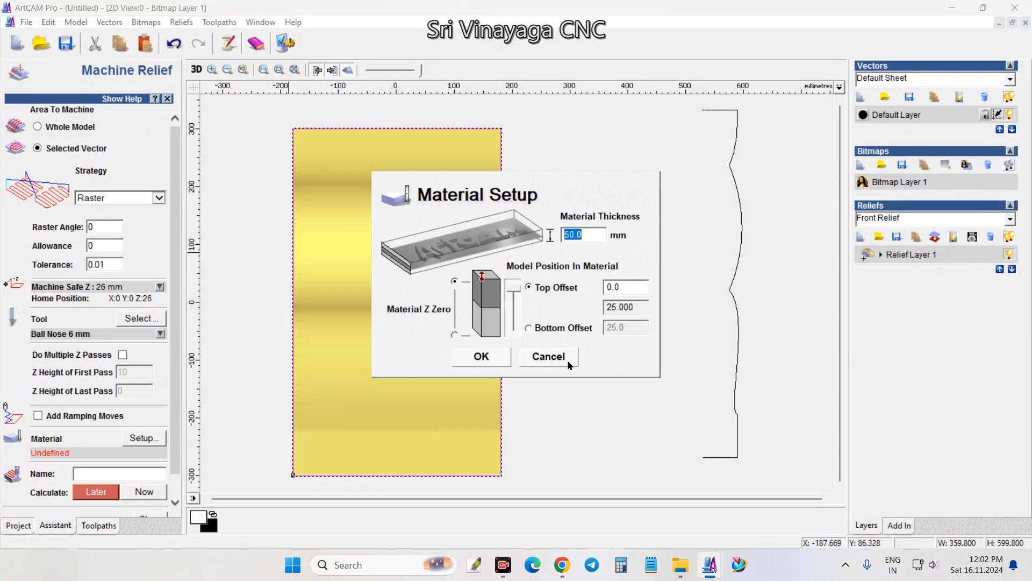
click(495, 357)
Name the toolpath "rotary", show the 3D view and calculate the toolpath immediately
click(105, 472)
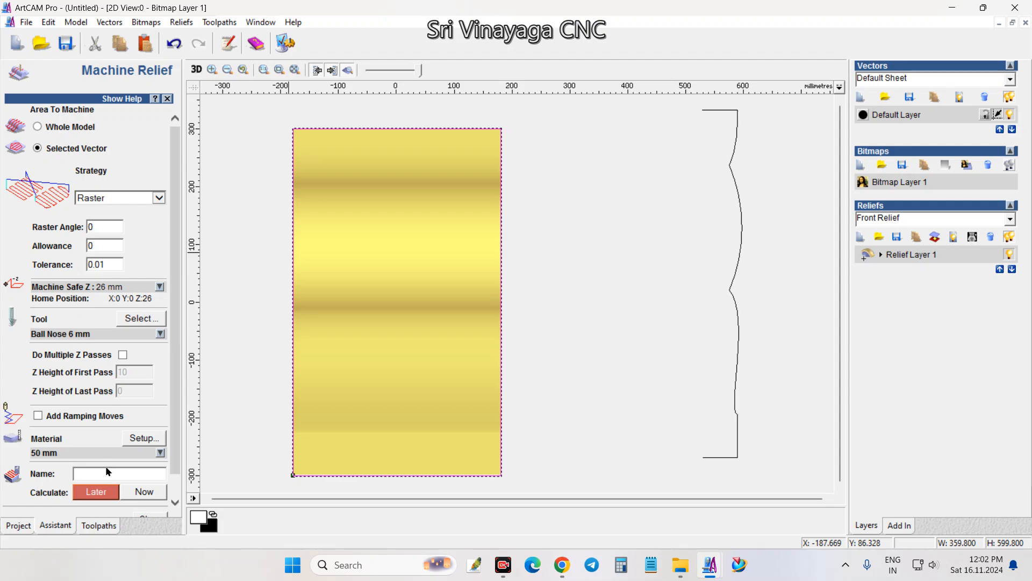
text(rotary)
click(198, 70)
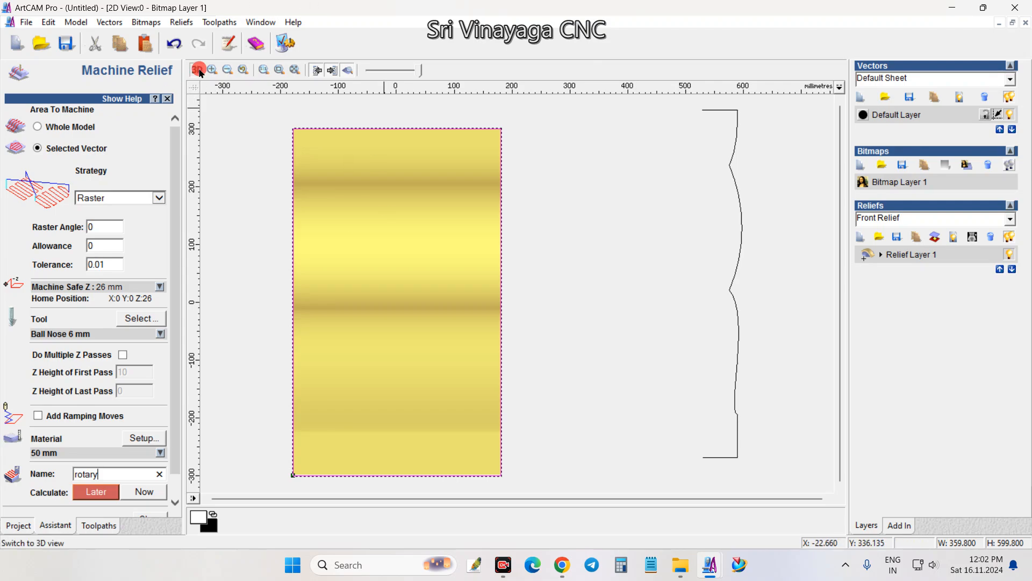
click(154, 495)
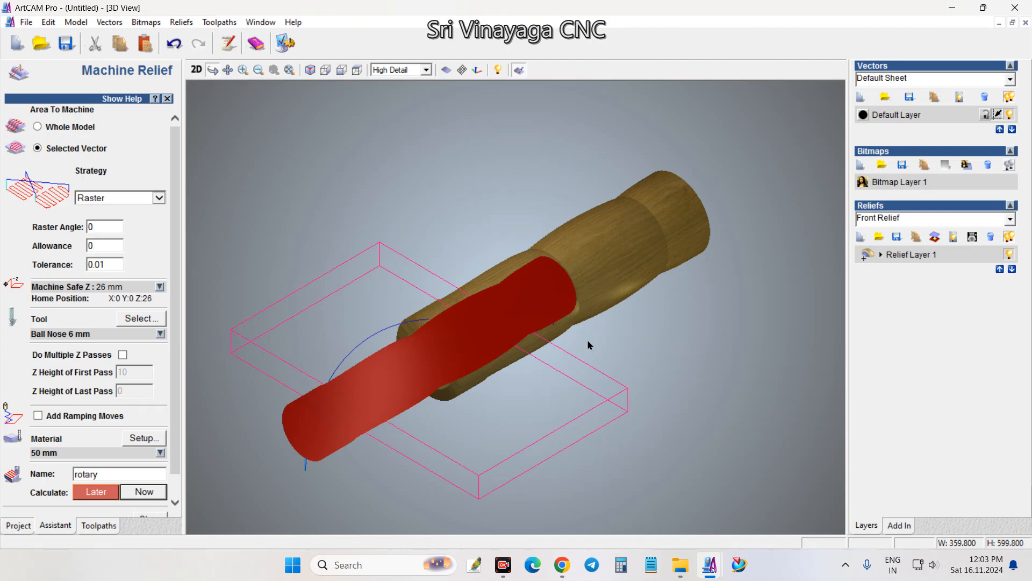
Inspect the calculated toolpath around the cylinder, then close Machine Relief and hide the Ball Nose 6 mm toolpath in 3D
drag(594, 415, 613, 392)
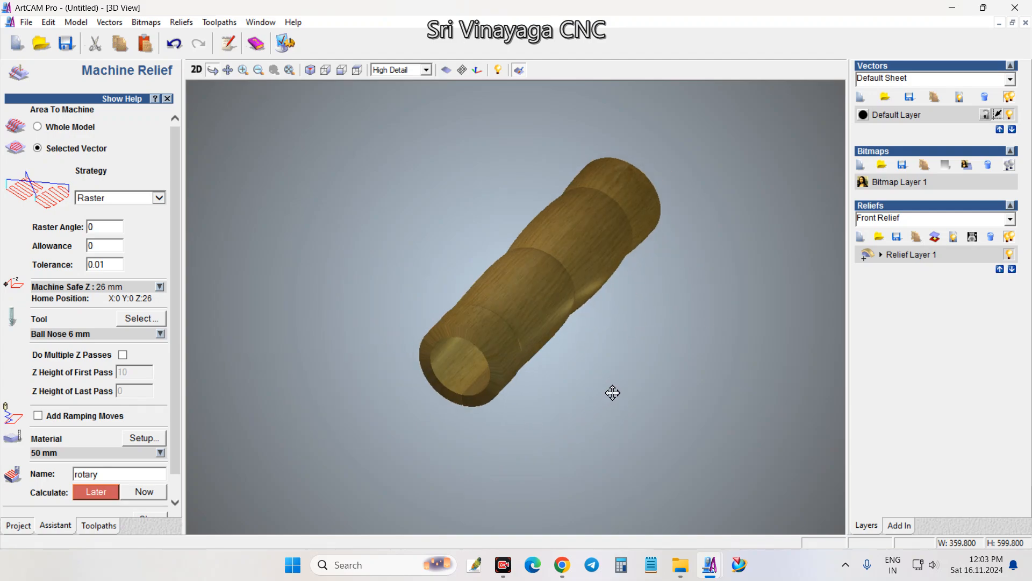
scroll(285, 281, down, 1)
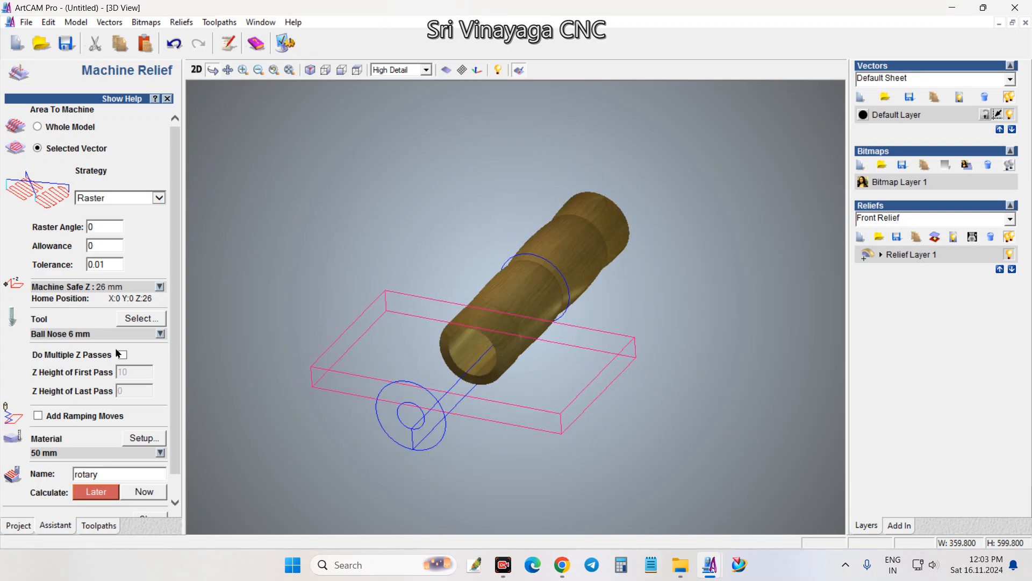
scroll(177, 382, down, 2)
click(146, 495)
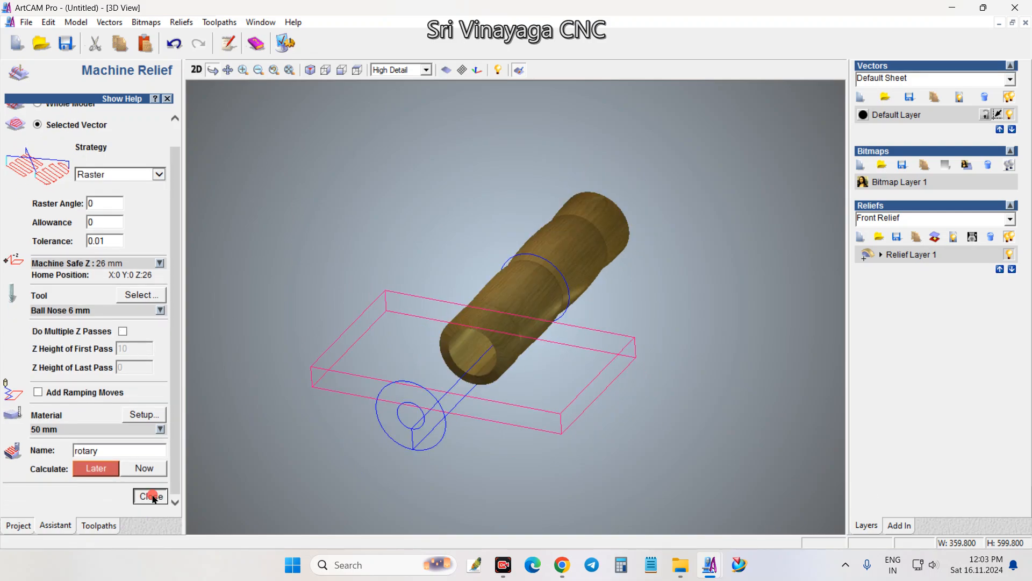
click(157, 104)
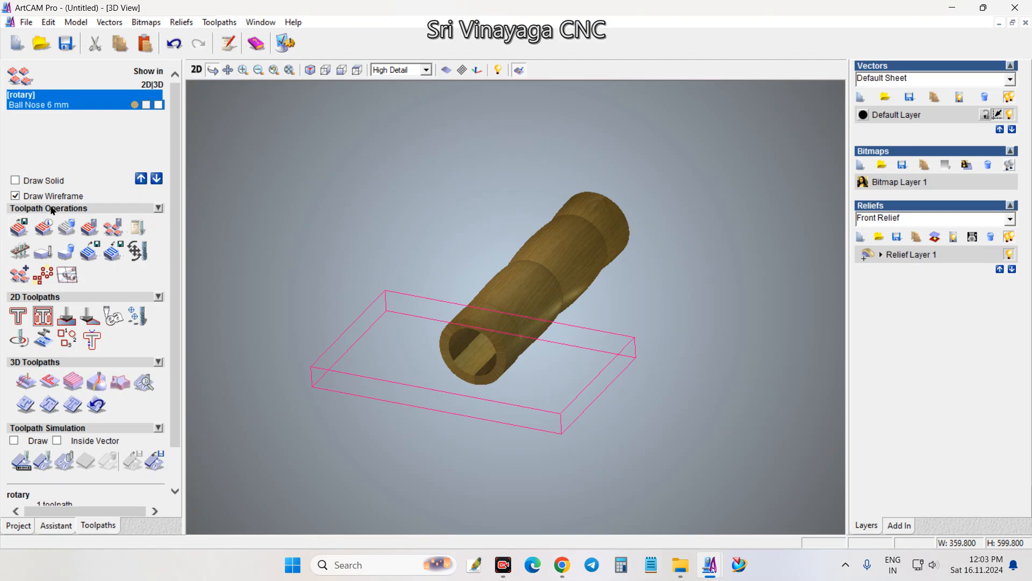
Save the rotary toolpath to the Desktop as "Rotary" in G-Code (mm) (*.tap) format and close the save dialog
click(22, 231)
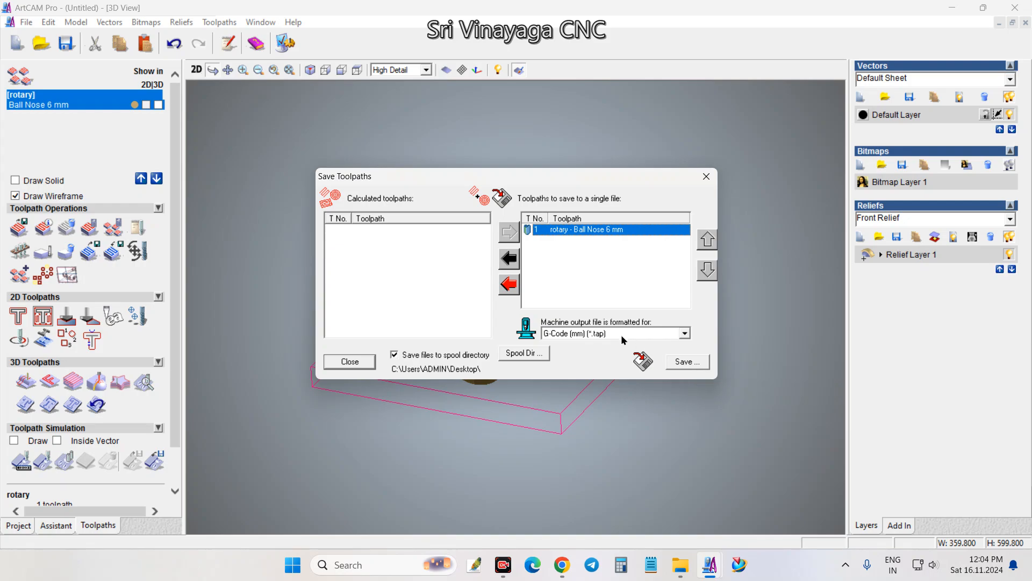
click(685, 362)
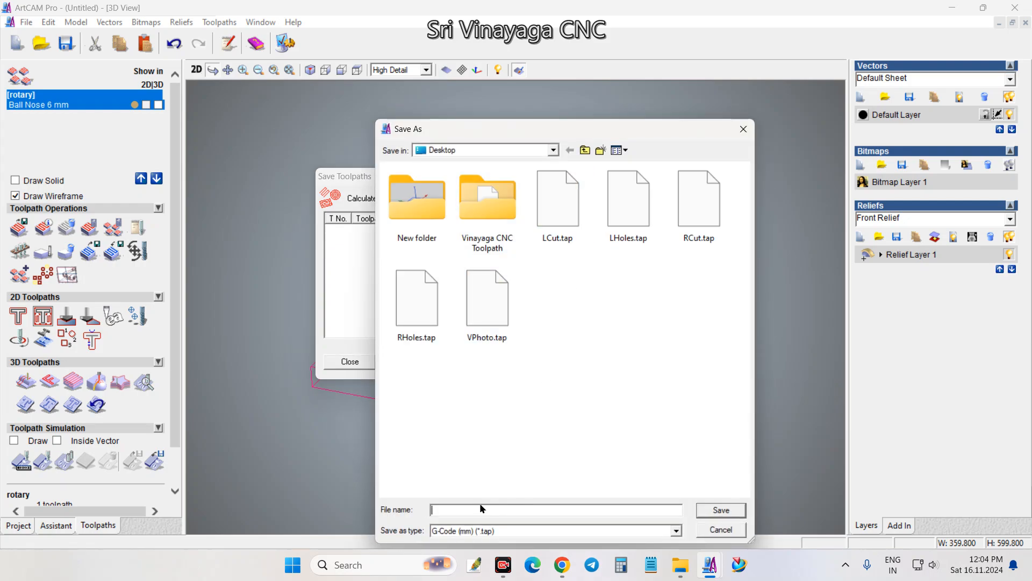
text(Rotary)
click(722, 511)
click(706, 177)
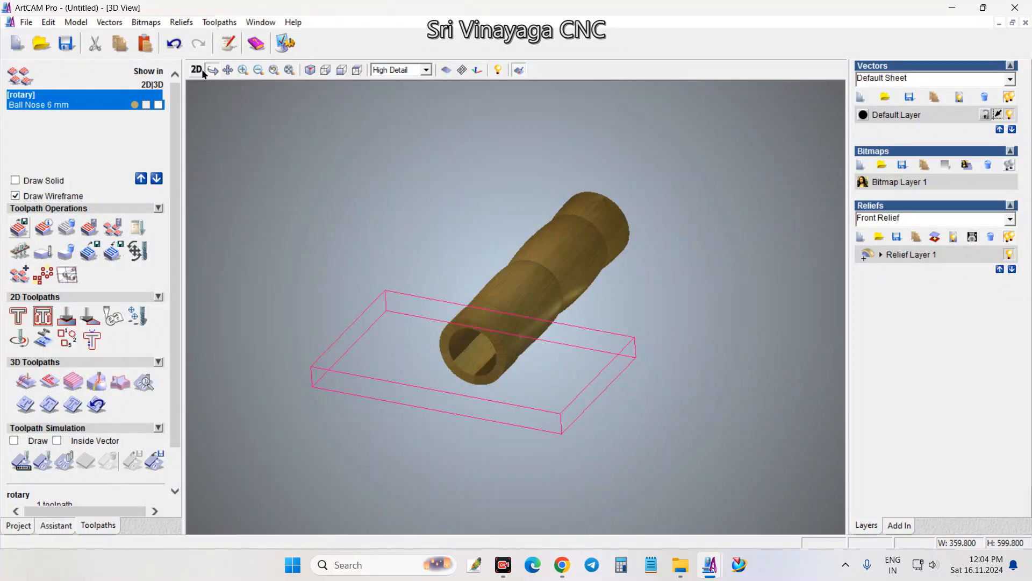
Return the model to 2D view, and on the desktop move the Rotary.tap file to a clear area
click(197, 70)
click(941, 8)
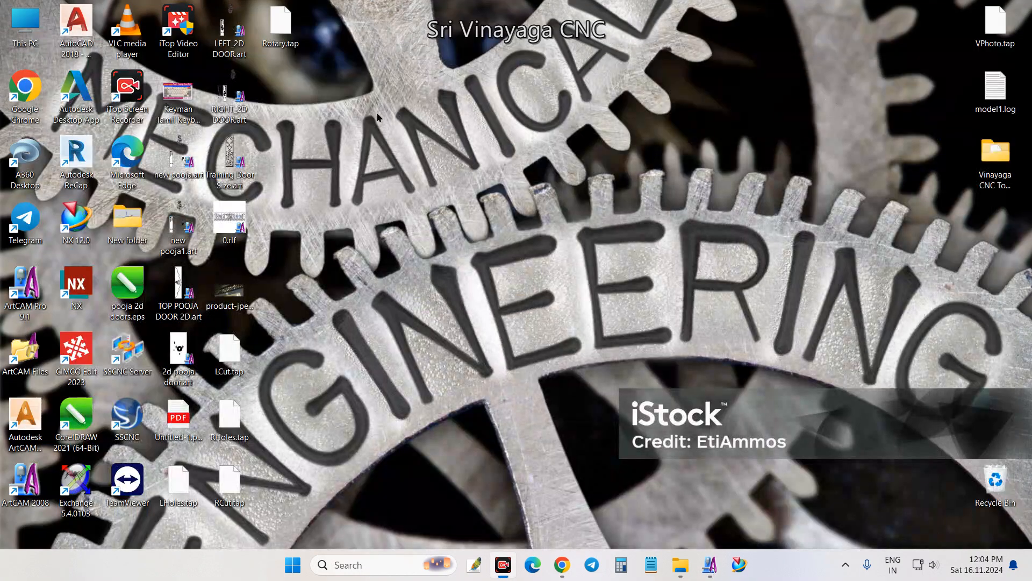
drag(291, 26, 737, 116)
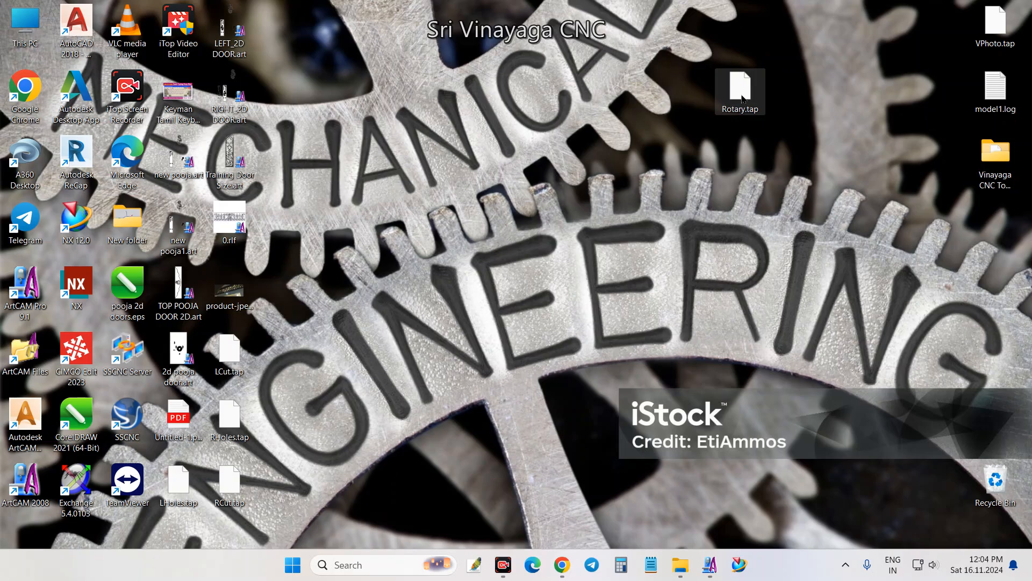
Open the Rotary.tap file from the desktop in Notepad
key(shift+F10)
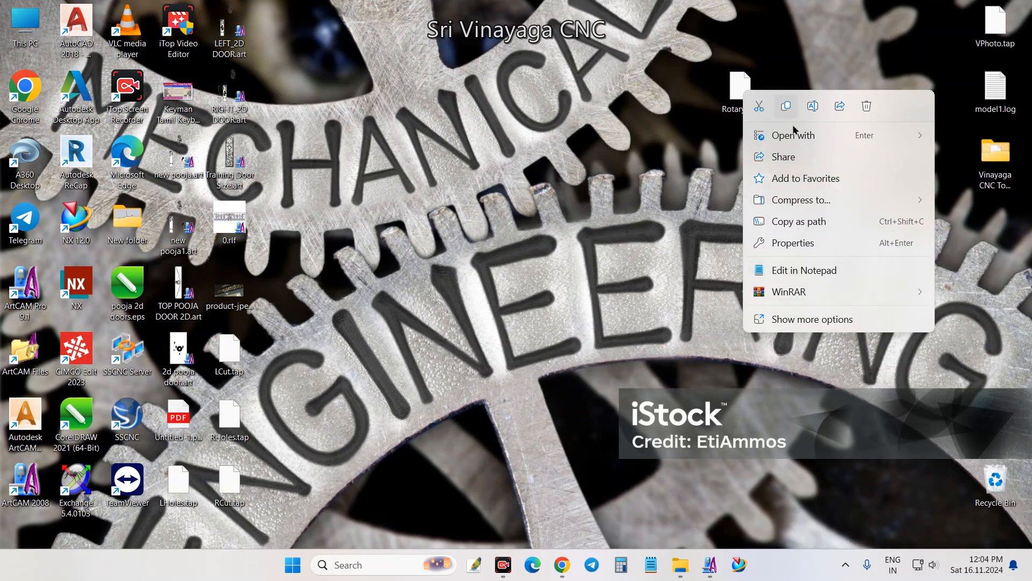
mouse_move(819, 135)
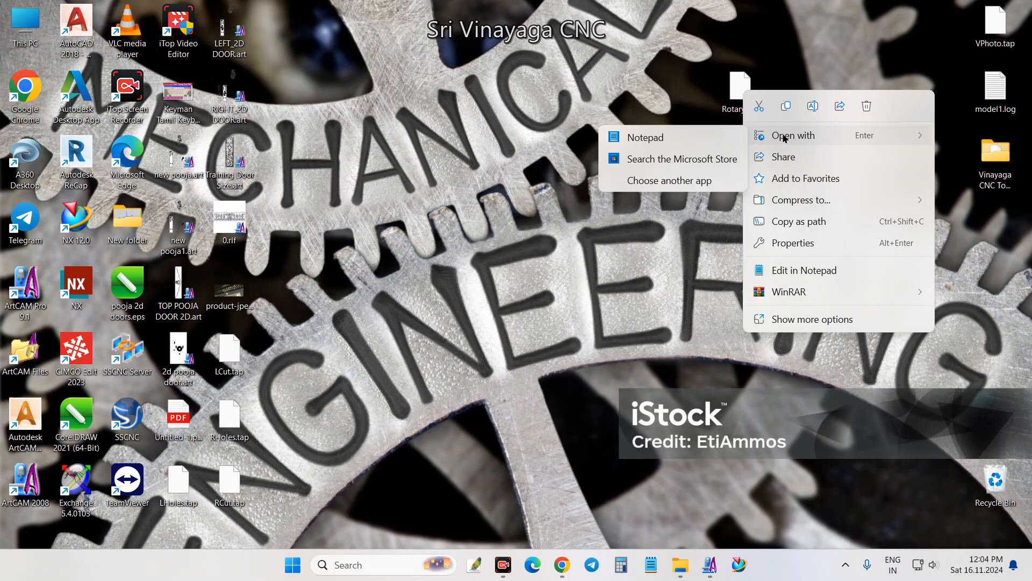
click(671, 142)
click(766, 69)
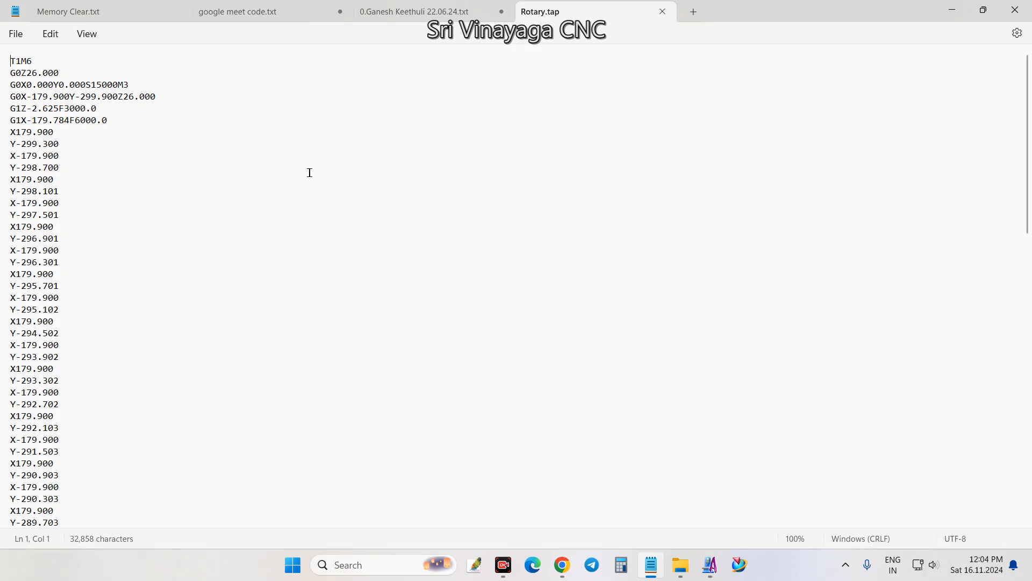
Search the Rotary.tap G-code for "z"
key(ctrl+f)
text(z)
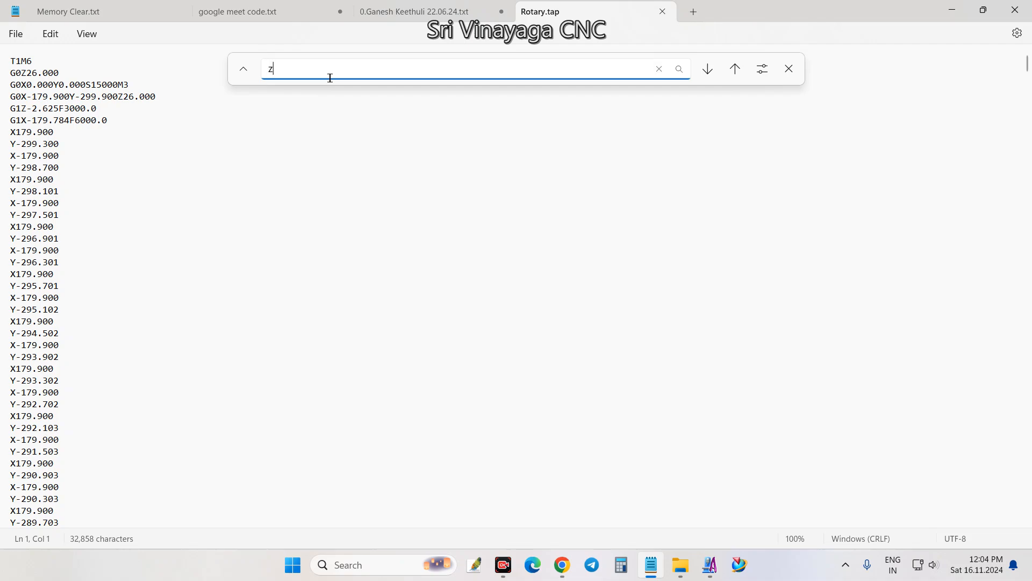